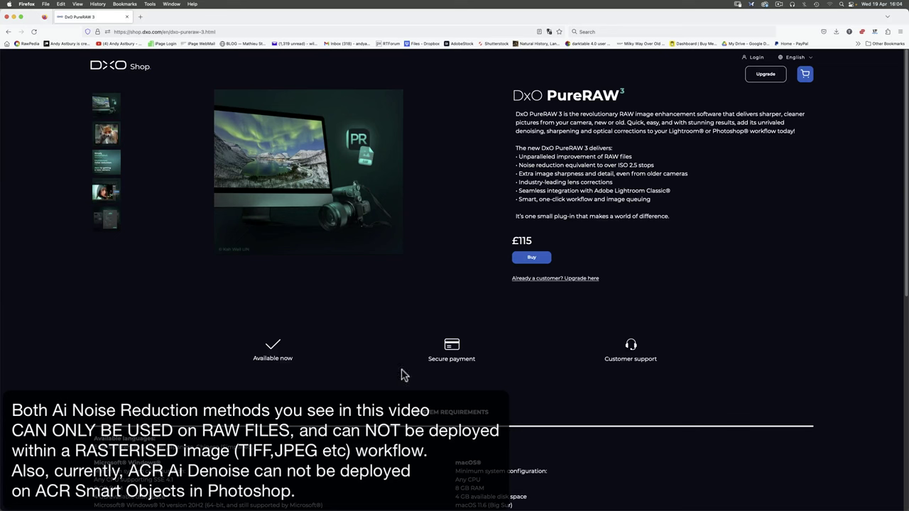
# Show the DxO PureRAW 3 page on shop.dxo.com with its £115 price, features and system requirements
pyautogui.moveTo(302, 506)
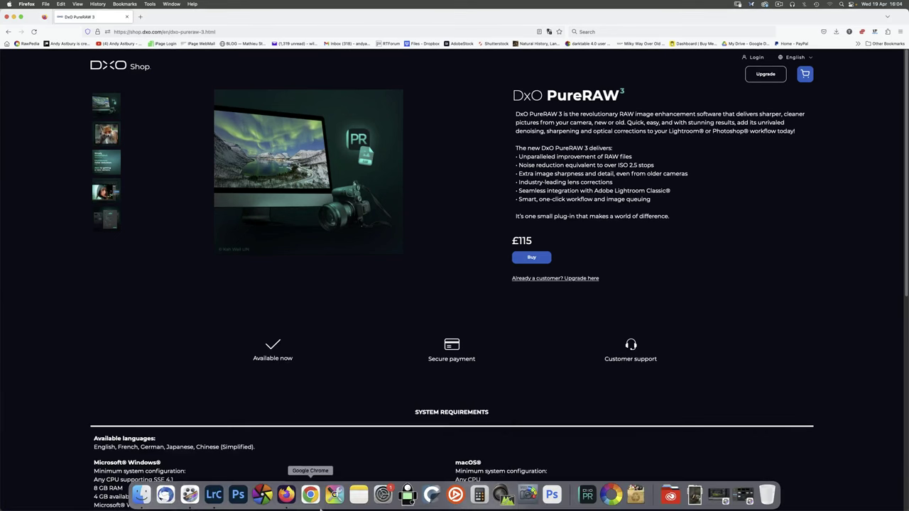
# In Lightroom, show and then hide the Manual Noise Reduction sliders for the ISO 20000 lynx raw
pyautogui.click(214, 496)
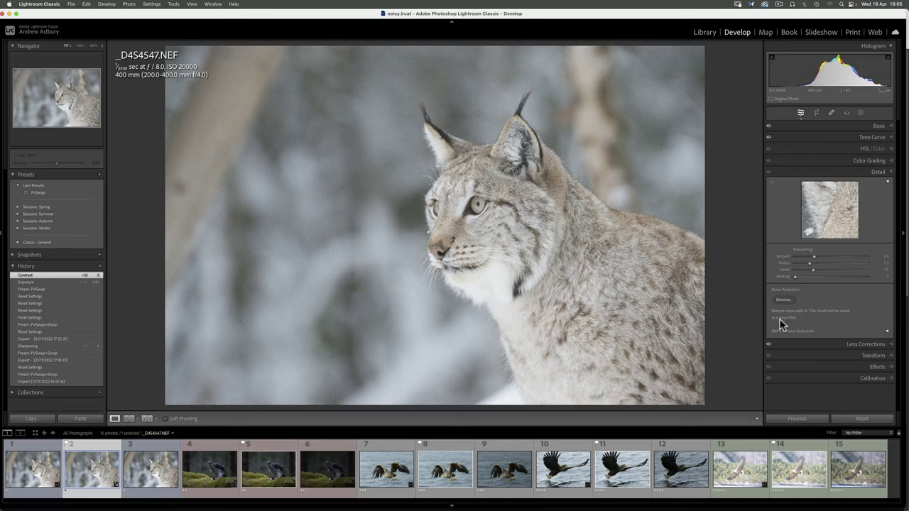
pyautogui.click(887, 334)
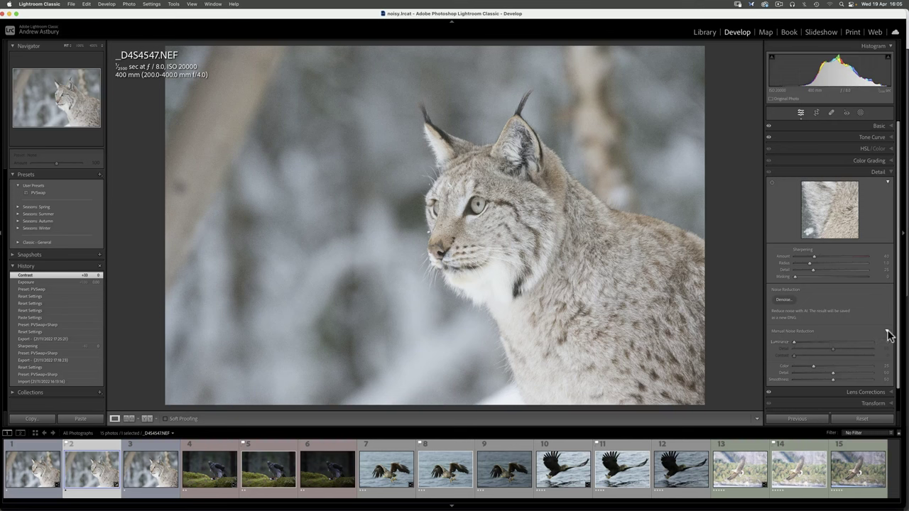
pyautogui.click(888, 333)
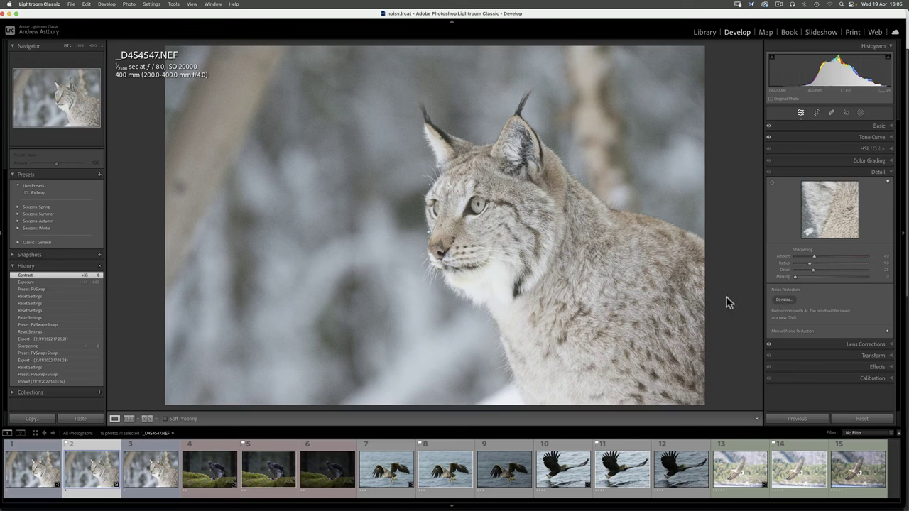
pyautogui.moveTo(368, 508)
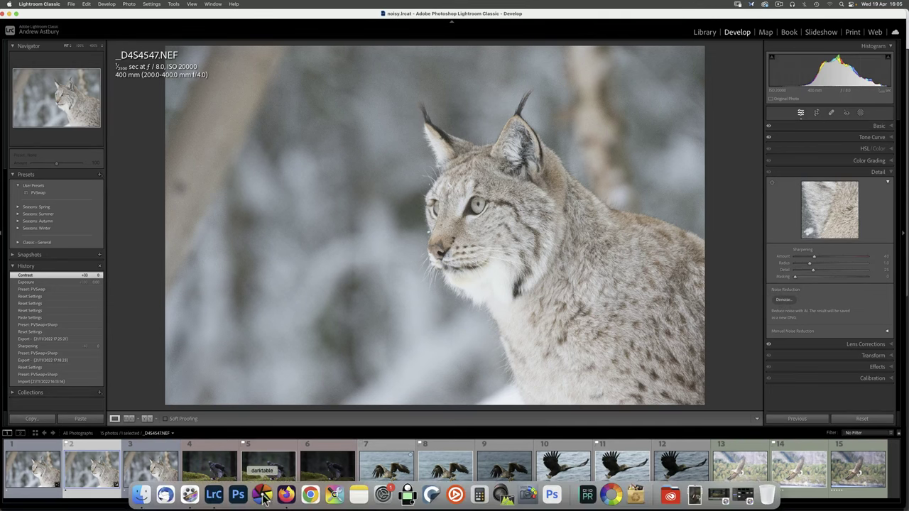
# Return to the £115 DxO PureRAW 3 shop page in Firefox, then go back to Lightroom
pyautogui.click(287, 497)
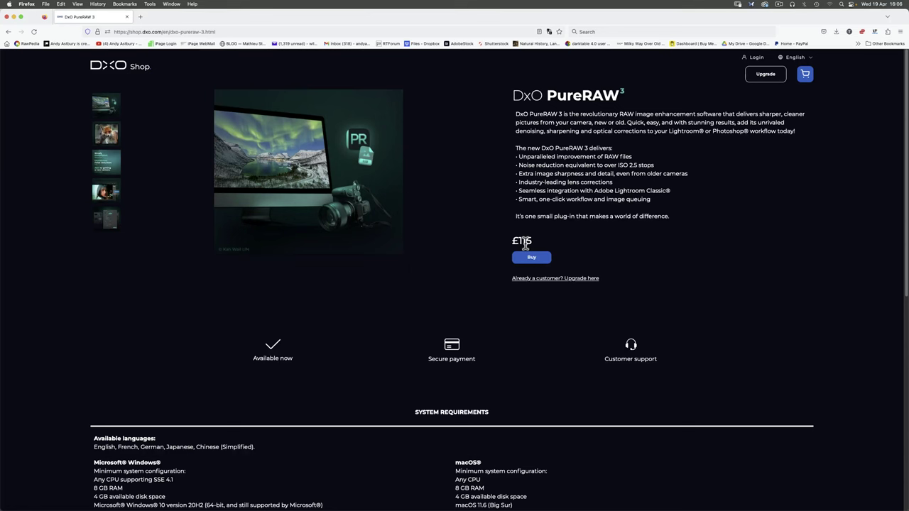
pyautogui.moveTo(359, 506)
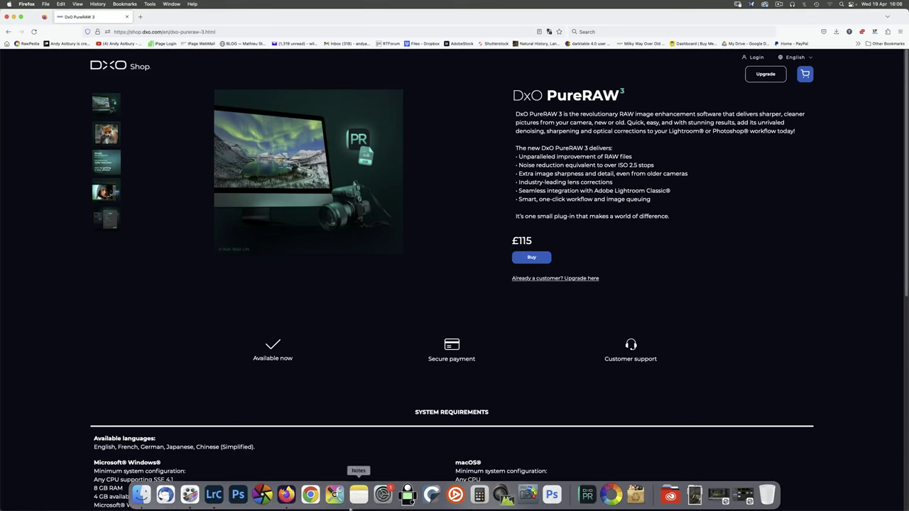
pyautogui.click(217, 499)
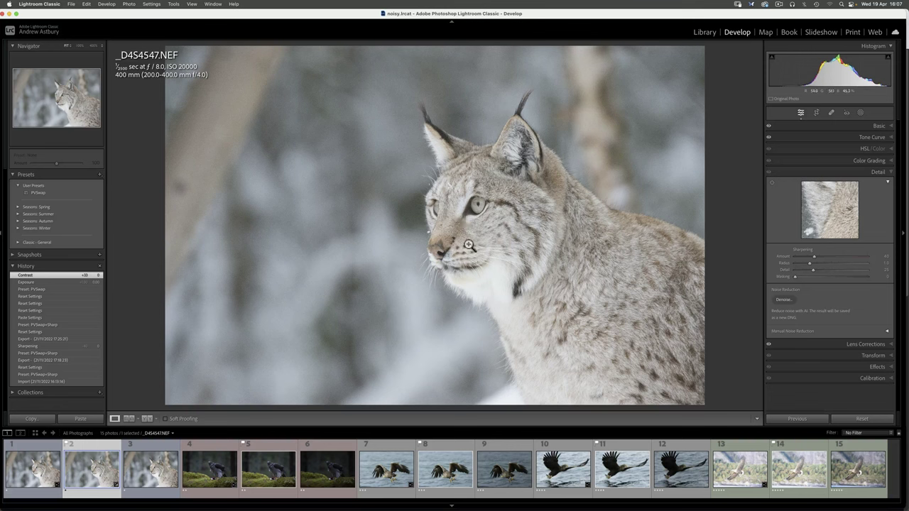
# Reset _D4S4547.NEF to its default develop settings
pyautogui.moveTo(504, 232)
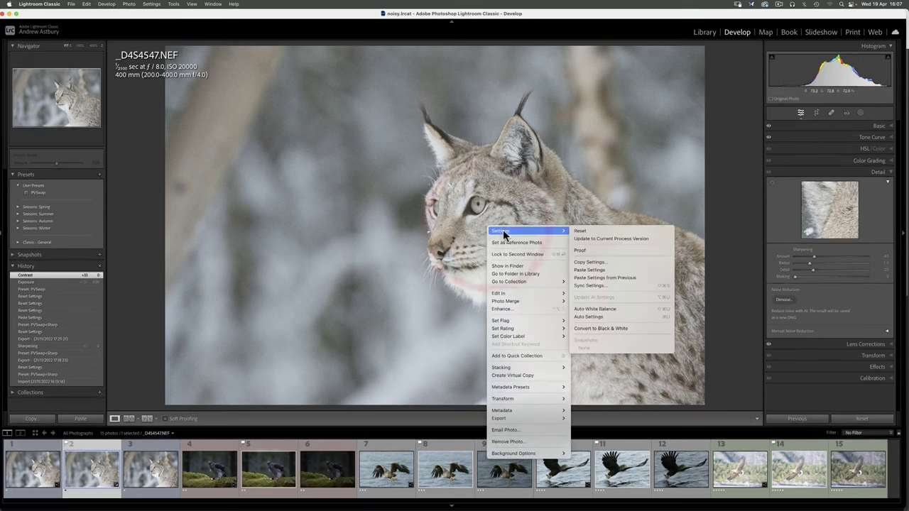
pyautogui.click(582, 230)
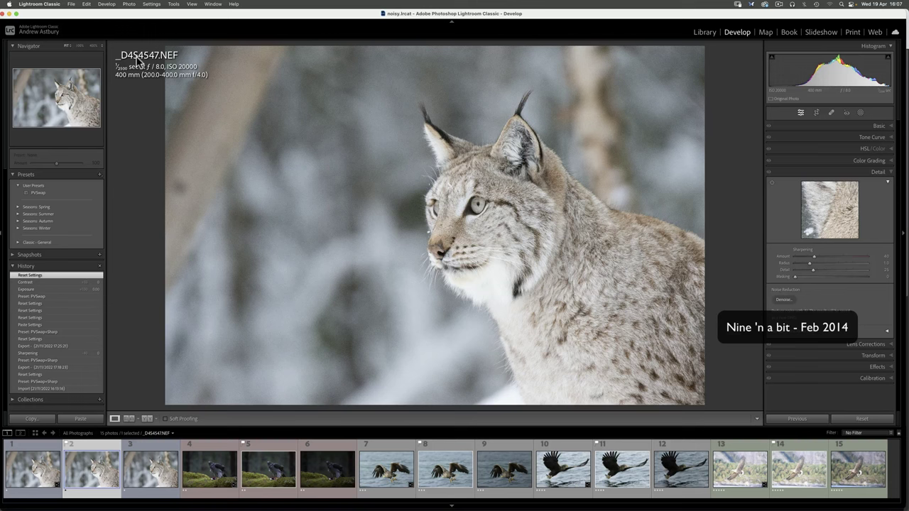
pyautogui.click(269, 476)
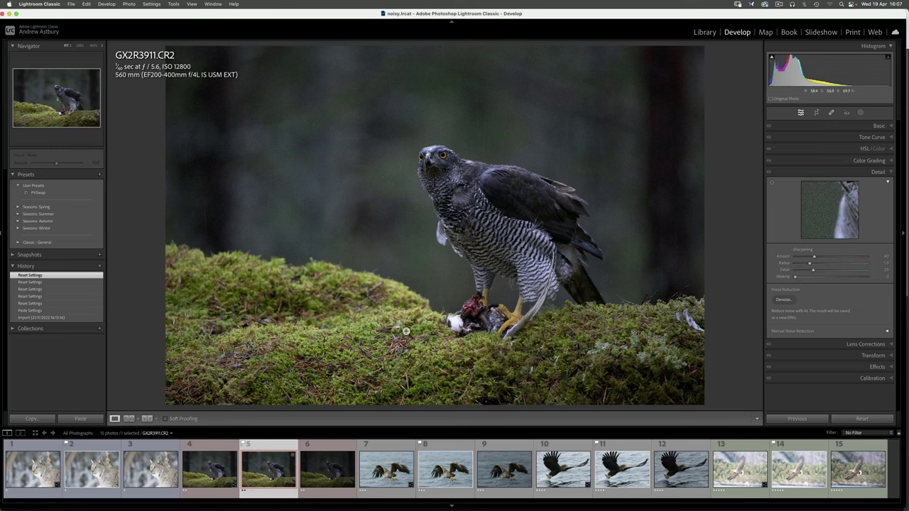
pyautogui.click(448, 483)
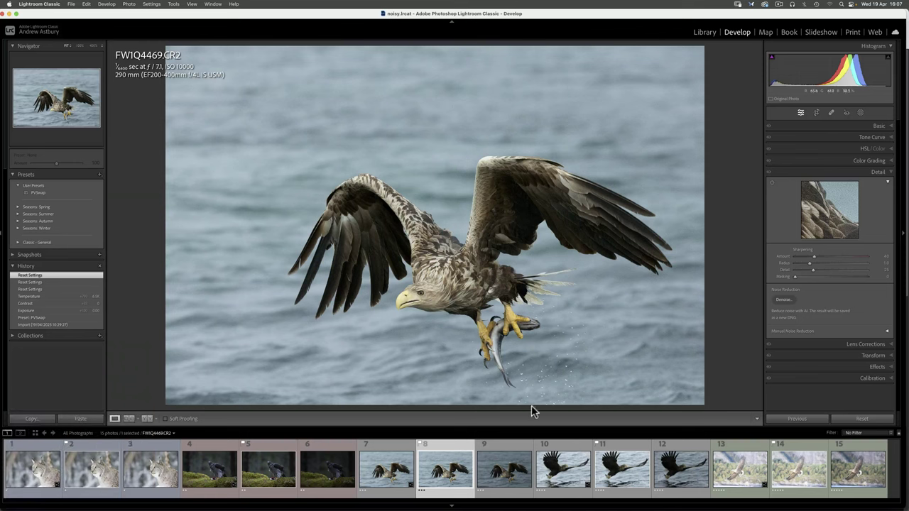
pyautogui.click(624, 474)
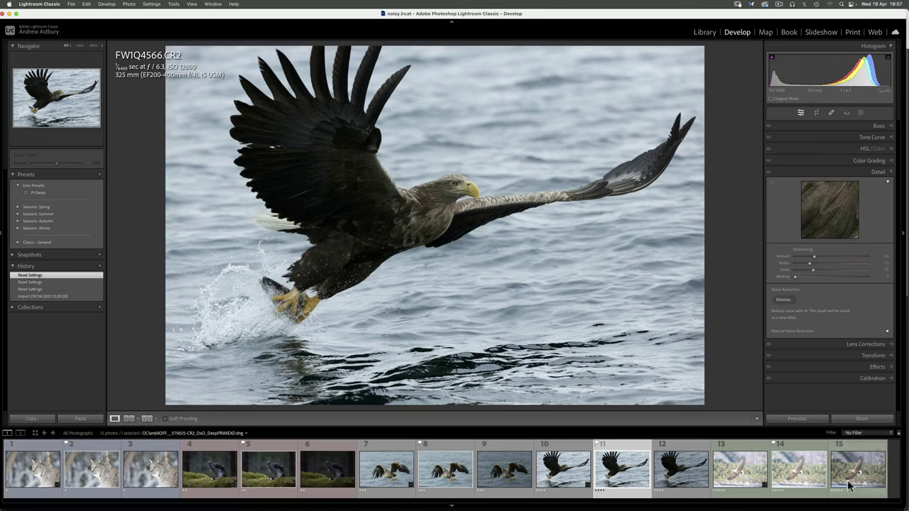
pyautogui.click(799, 477)
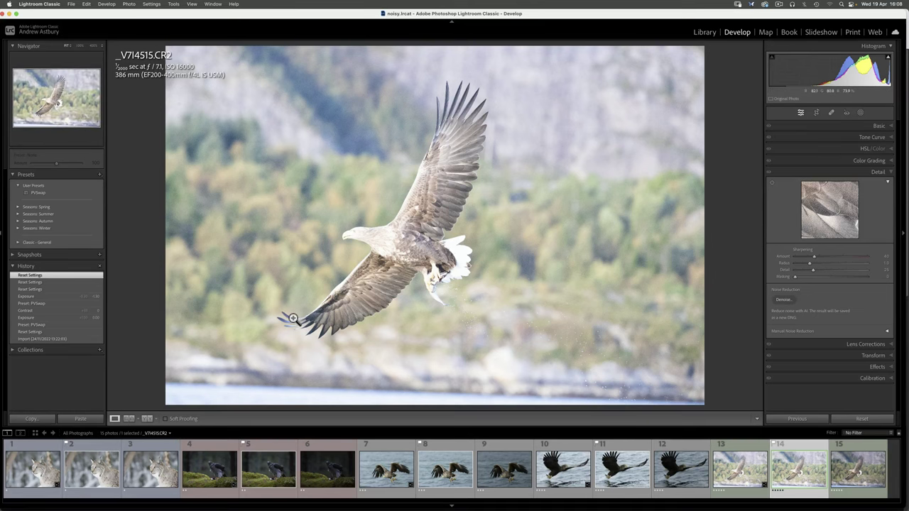
pyautogui.click(89, 474)
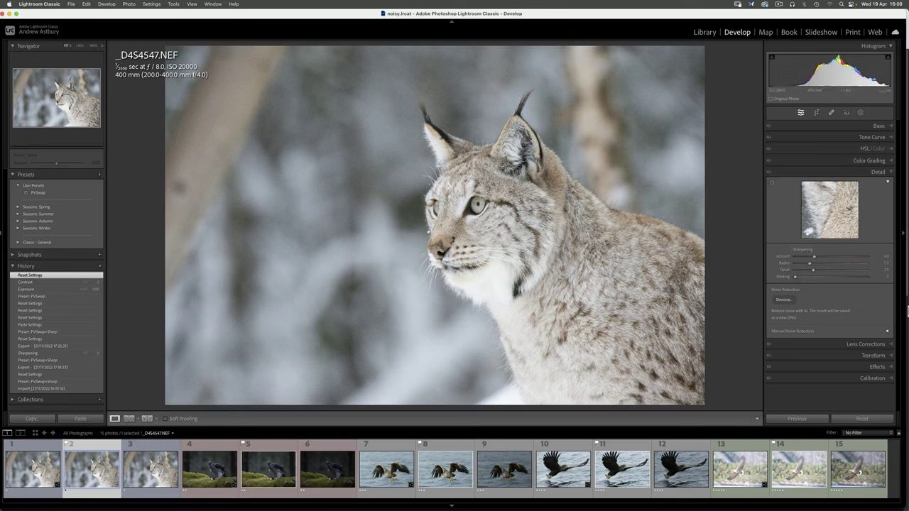
pyautogui.click(873, 345)
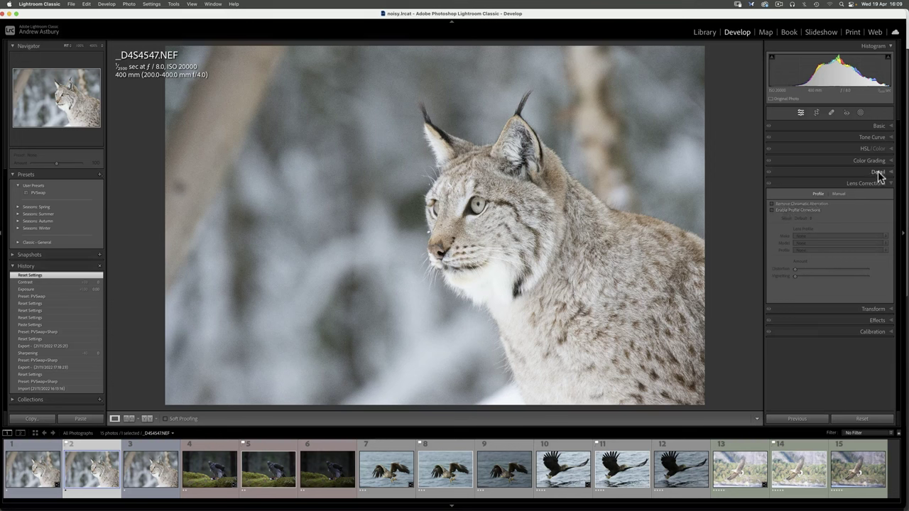
pyautogui.click(878, 173)
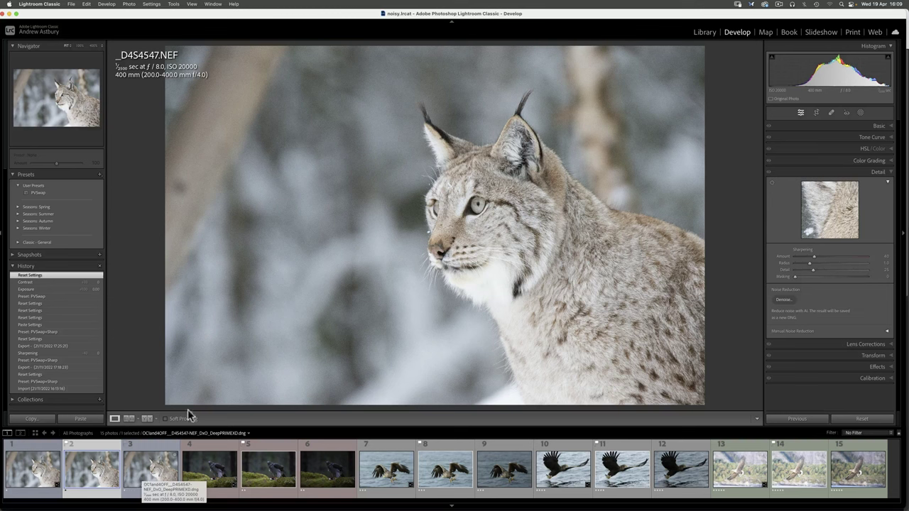
# Reveal _D4S4547.NEF in the For Noisy Cat Finder folder and list its Open With apps
pyautogui.rightClick(405, 212)
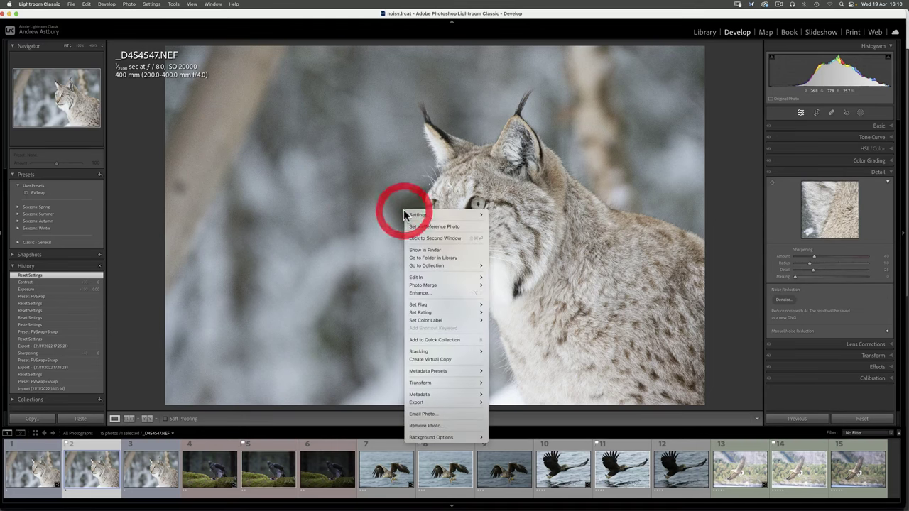
pyautogui.click(434, 249)
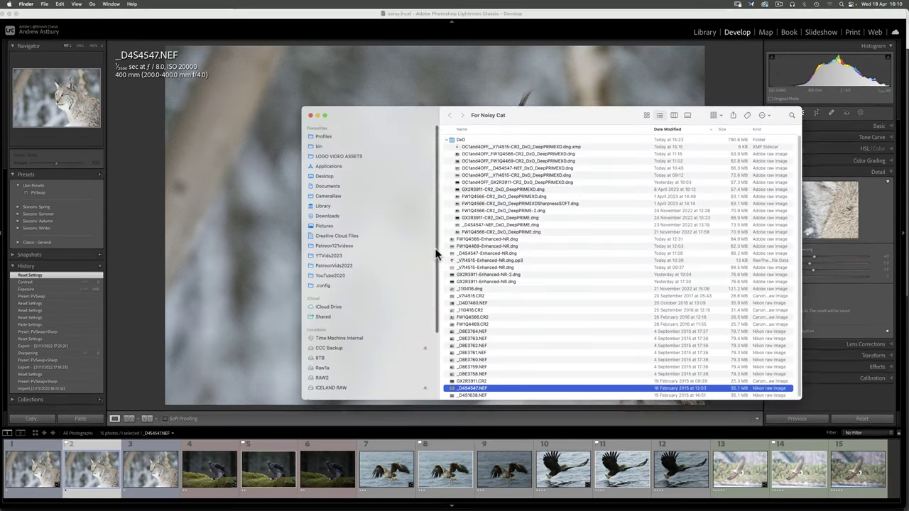
pyautogui.rightClick(502, 389)
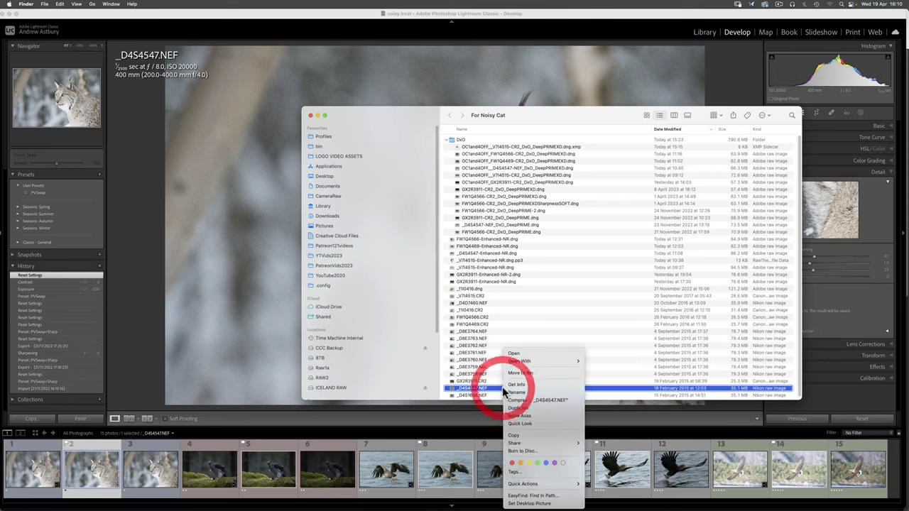
pyautogui.moveTo(521, 361)
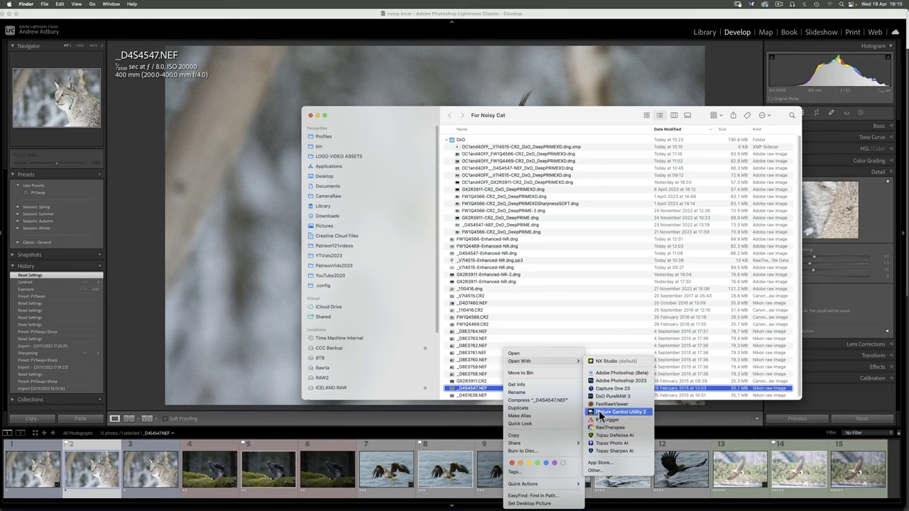
# Open _D4S4547.NEF in DxO PureRAW 3 and set up processing, then cancel and quit PureRAW
pyautogui.click(614, 396)
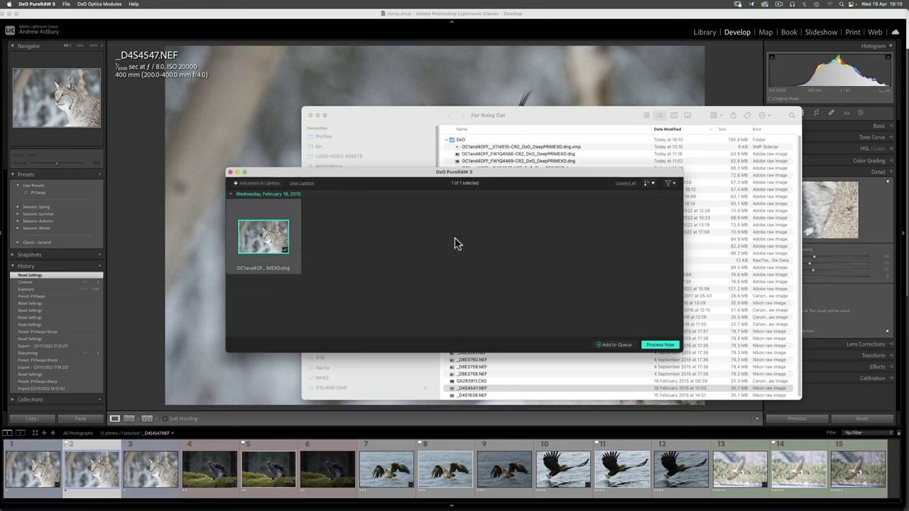
pyautogui.click(671, 348)
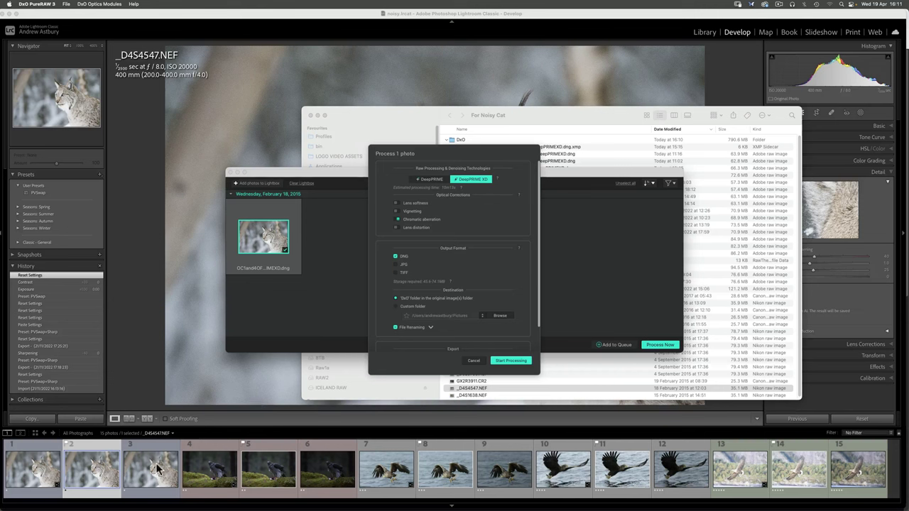
pyautogui.click(474, 361)
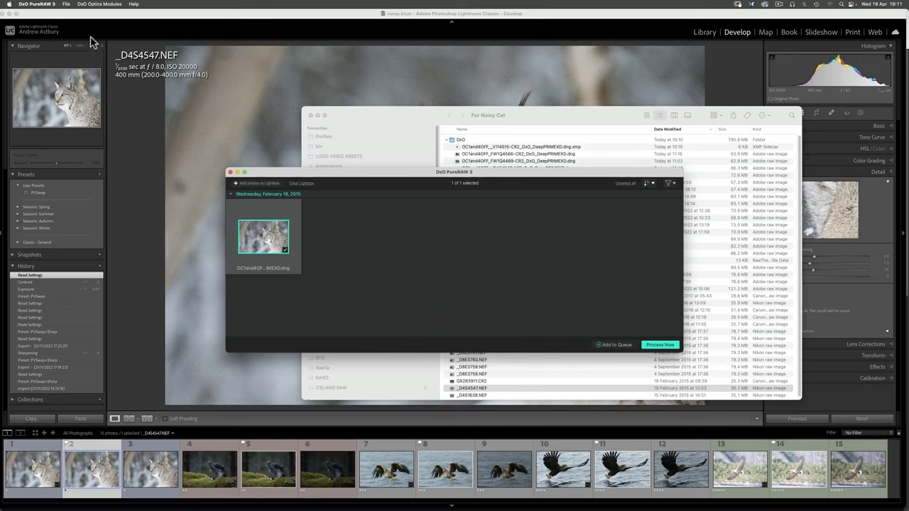
pyautogui.click(44, 4)
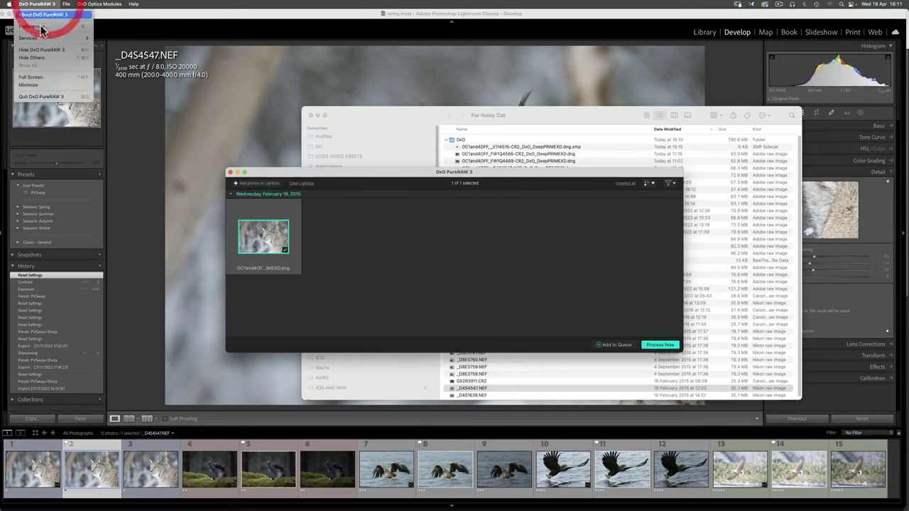
pyautogui.click(50, 96)
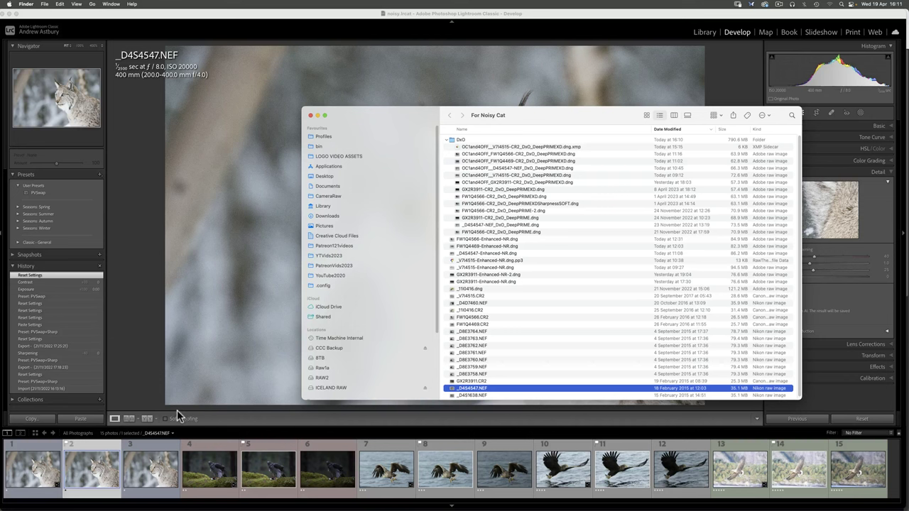
# Open the Denoise Enhance Preview for the lynx raw and fit the whole photo in it
pyautogui.click(136, 388)
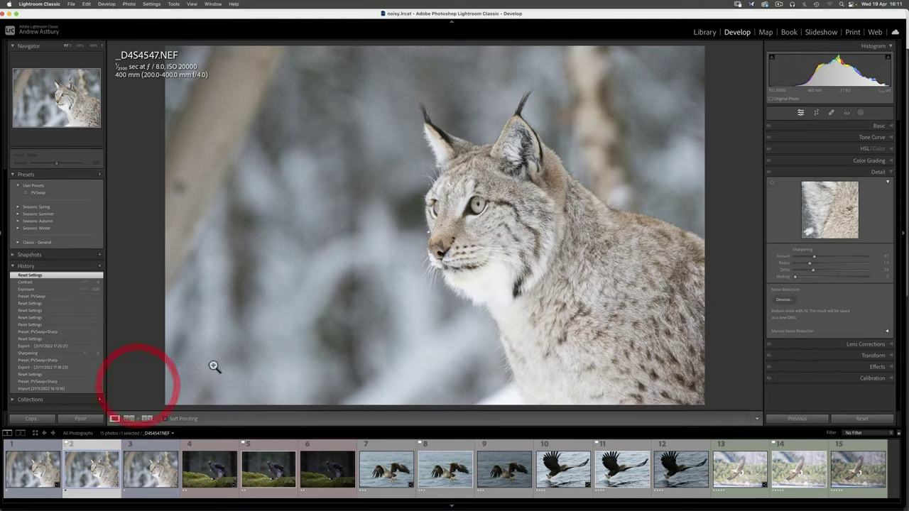
pyautogui.click(784, 300)
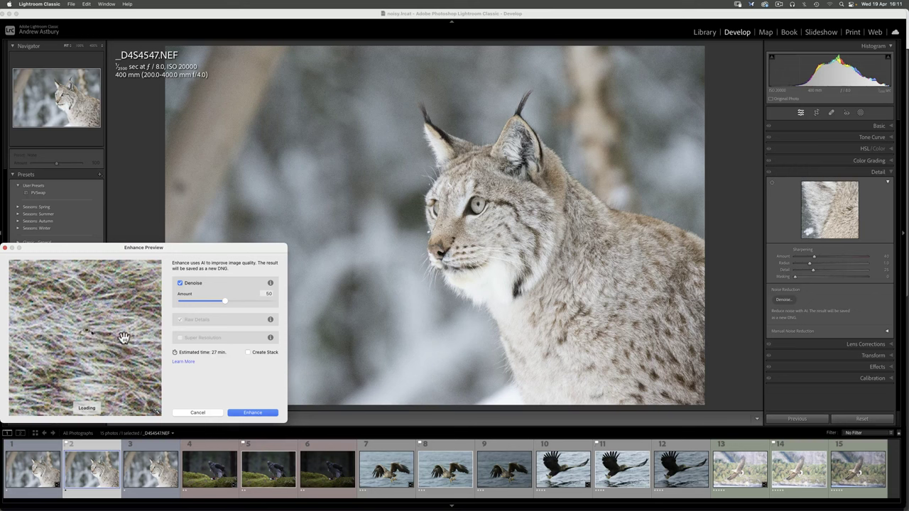
pyautogui.click(155, 412)
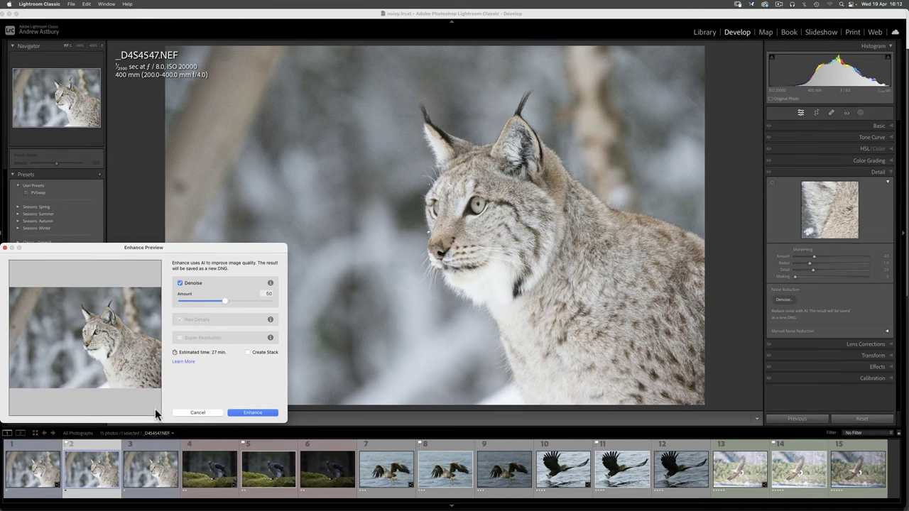
# Zoom the preview onto the lynx's face and compare the noisy original with the denoised version
pyautogui.click(85, 343)
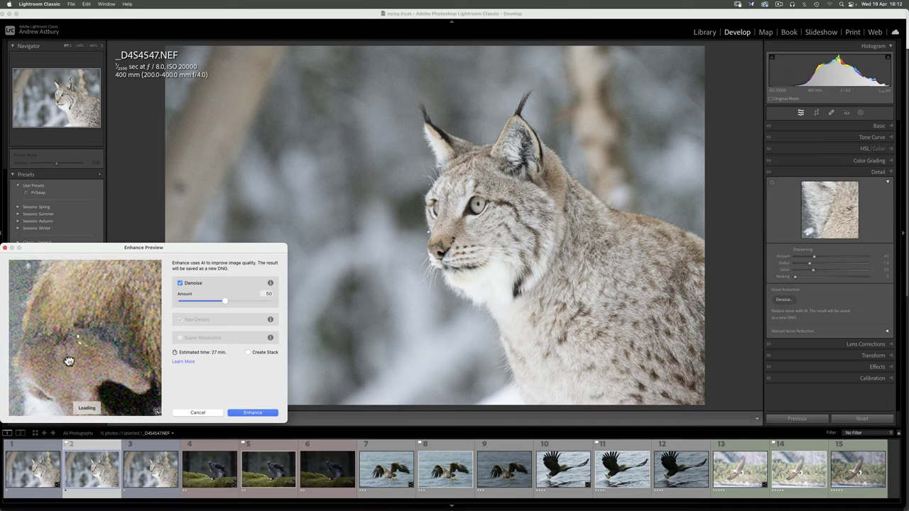
pyautogui.moveTo(66, 360); pyautogui.dragTo(89, 355)
pyautogui.click(89, 350)
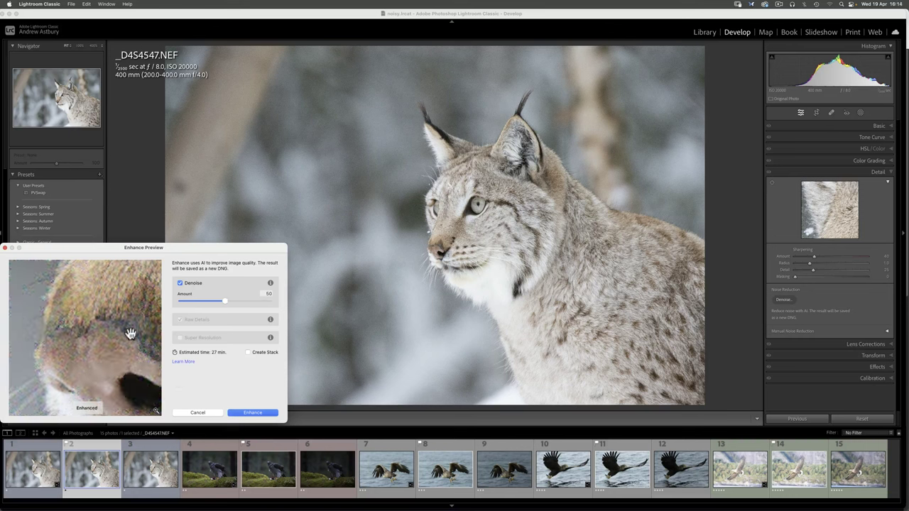
pyautogui.click(101, 333)
# Try Denoise amounts from 1 to 100, then set the amount to 50
pyautogui.click(178, 302)
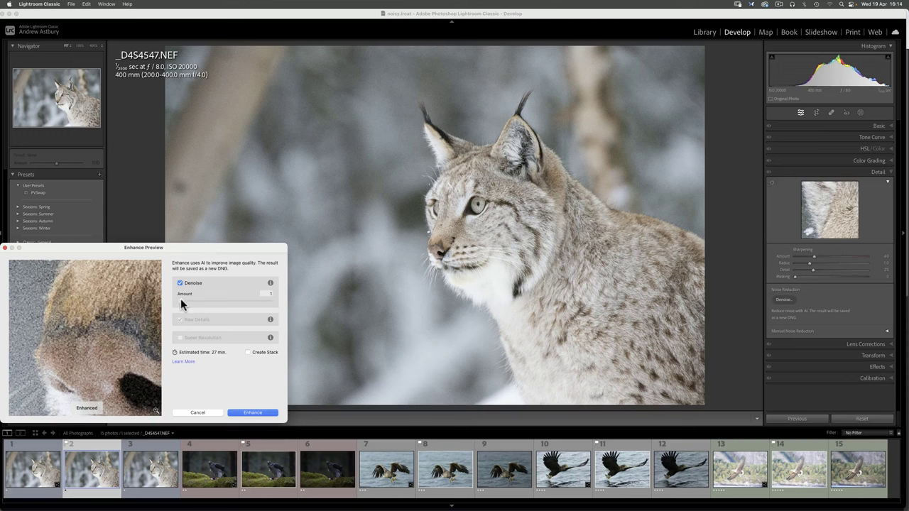
pyautogui.moveTo(181, 301); pyautogui.dragTo(213, 303)
pyautogui.click(205, 299)
pyautogui.click(277, 292)
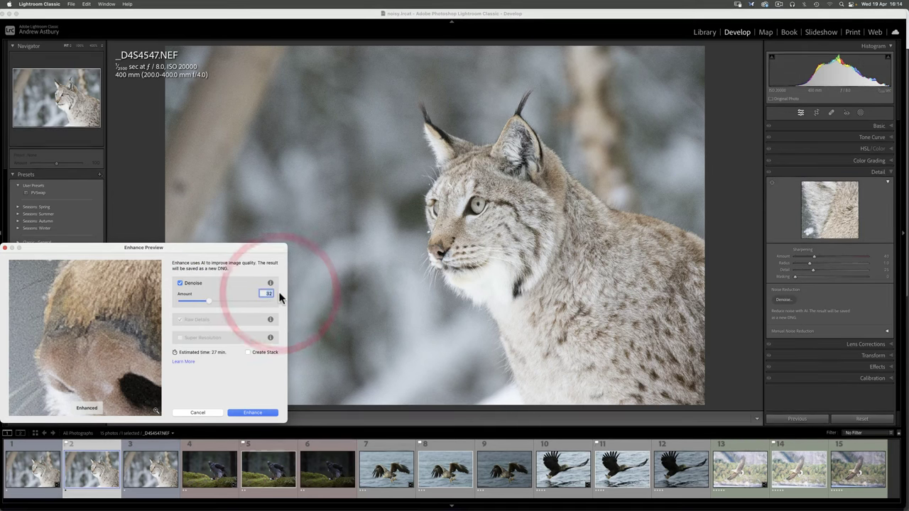
pyautogui.write('50')
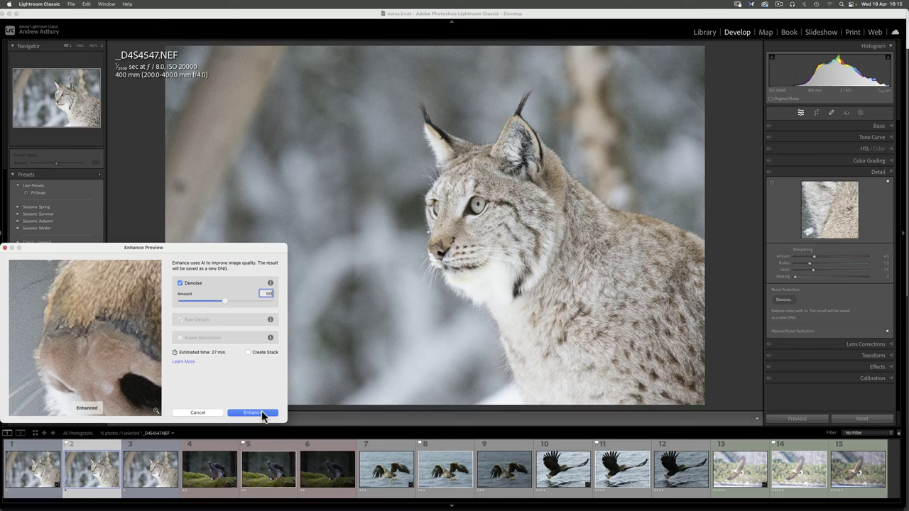
# Create _D4S4547-Enhanced-NR.dng at amount 50, view it, then open the DxO DeepPRIME XD version
pyautogui.click(210, 412)
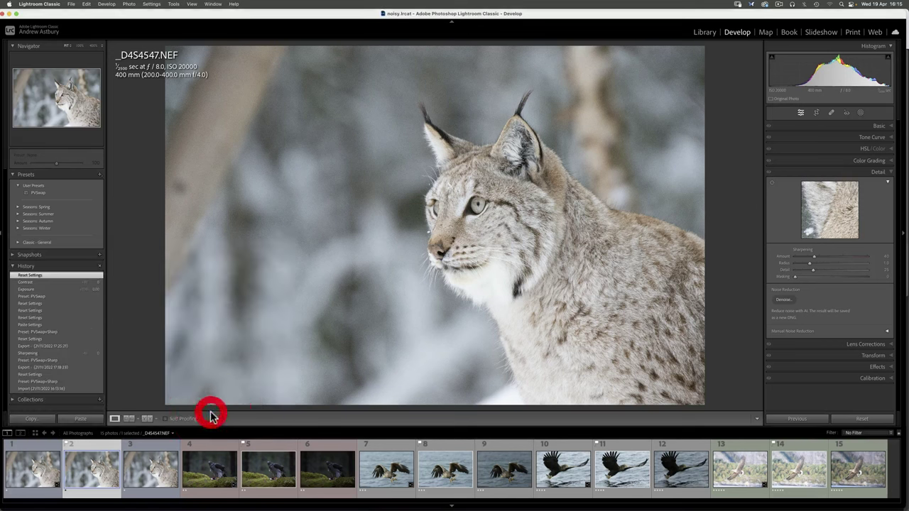
pyautogui.click(32, 476)
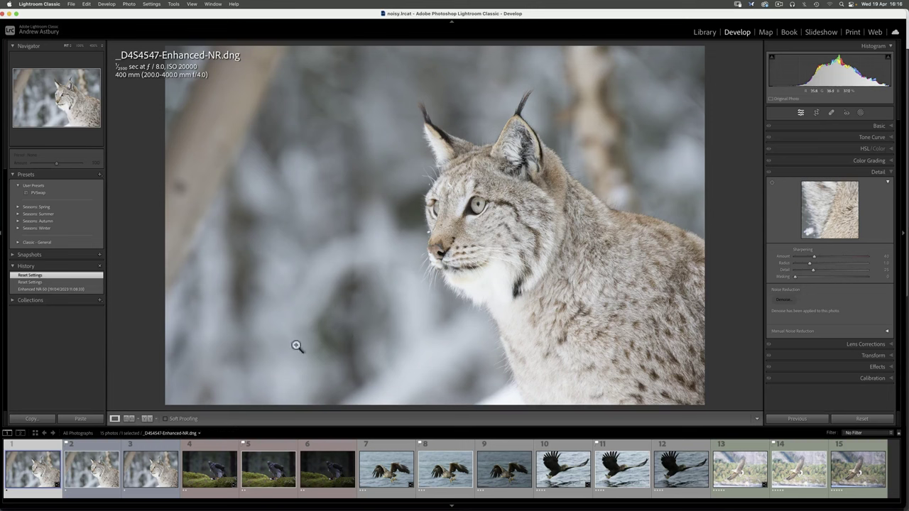
pyautogui.click(154, 473)
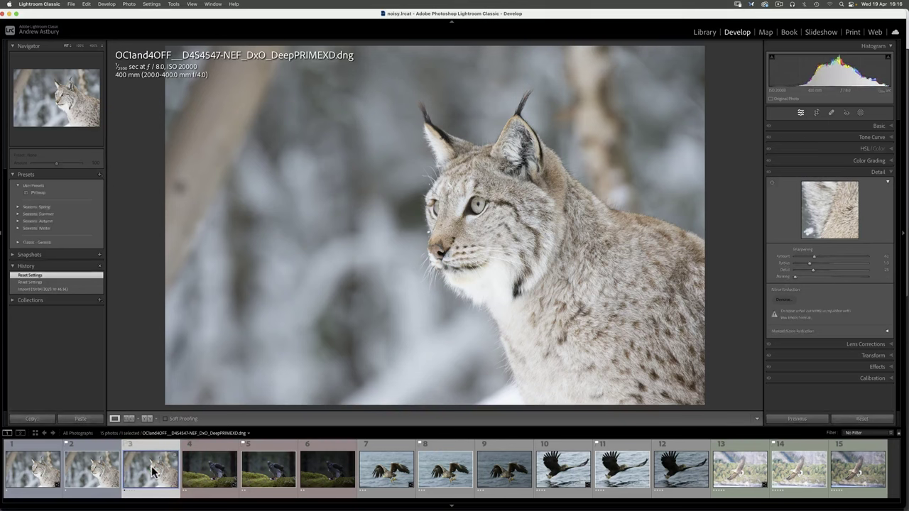
# Put _D4S4547-Enhanced-NR.dng in Reference View beside the DxO version and zoom on the lynx's eye
pyautogui.click(129, 420)
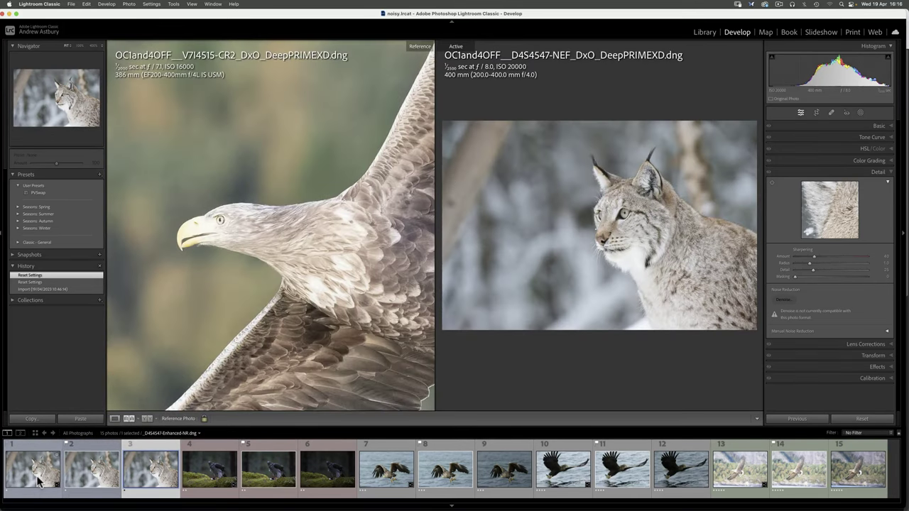
pyautogui.moveTo(37, 482); pyautogui.dragTo(223, 289)
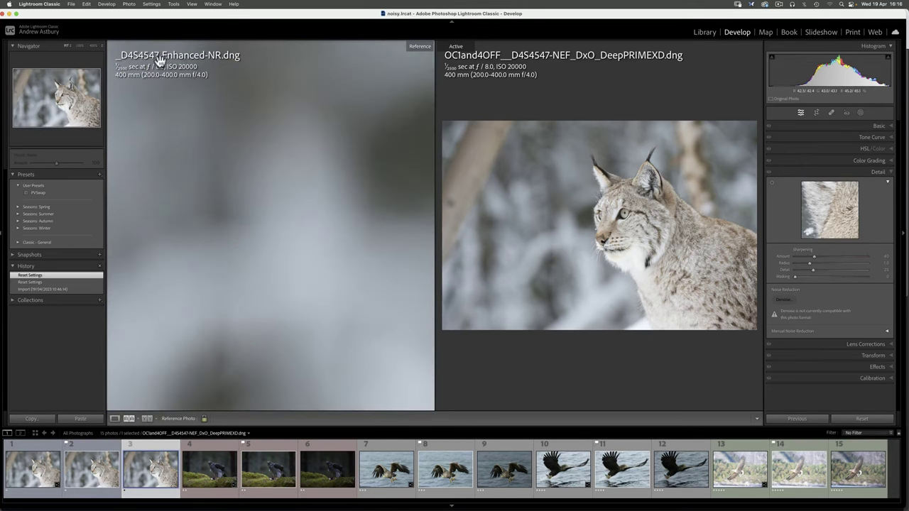
pyautogui.click(231, 347)
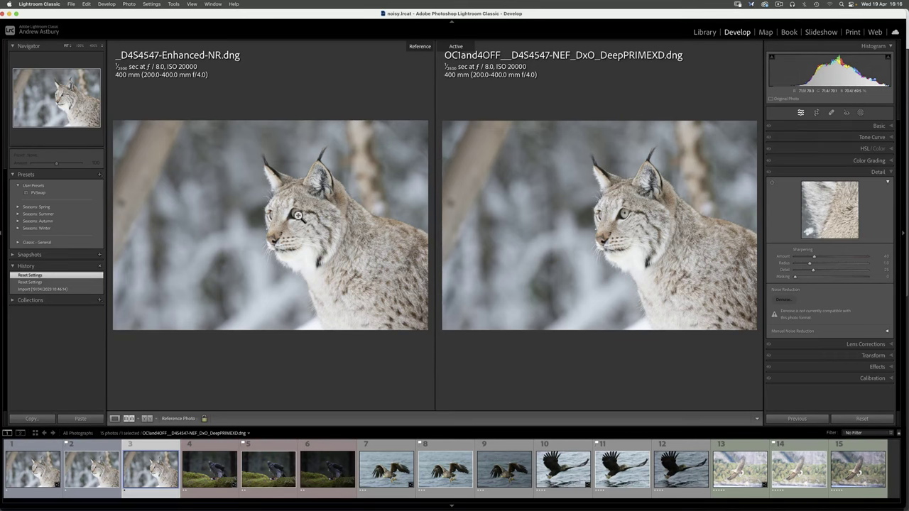
pyautogui.click(298, 214)
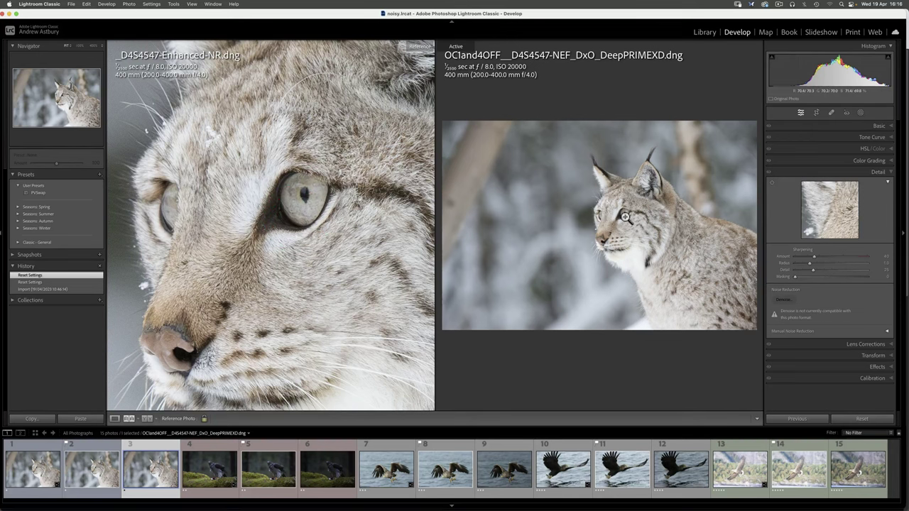
# Zoom the DxO lynx to 100% and pan both panes to matching eye-and-nose close-ups
pyautogui.click(625, 217)
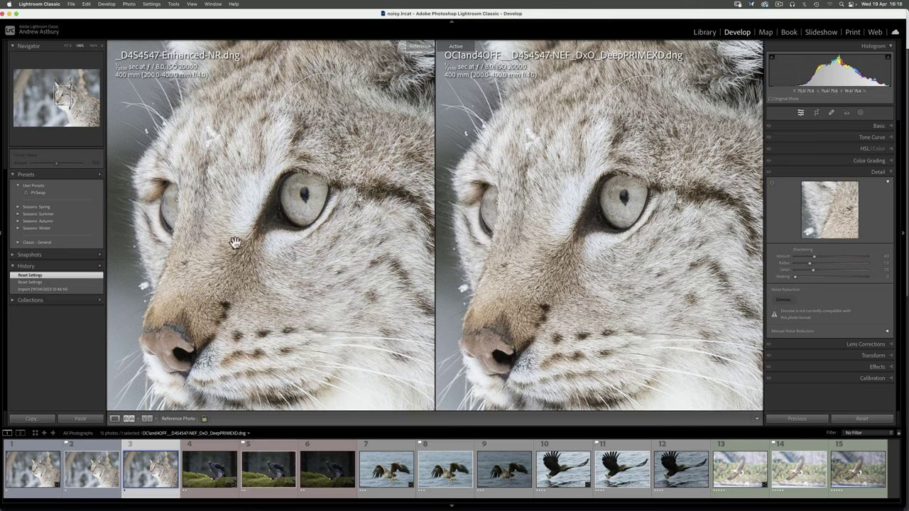
pyautogui.moveTo(223, 235); pyautogui.dragTo(367, 238)
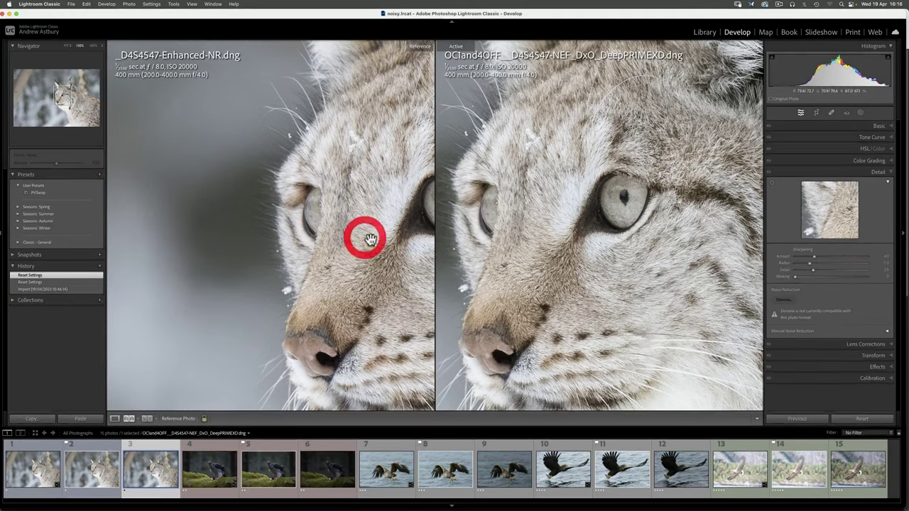
pyautogui.moveTo(521, 234); pyautogui.dragTo(636, 236)
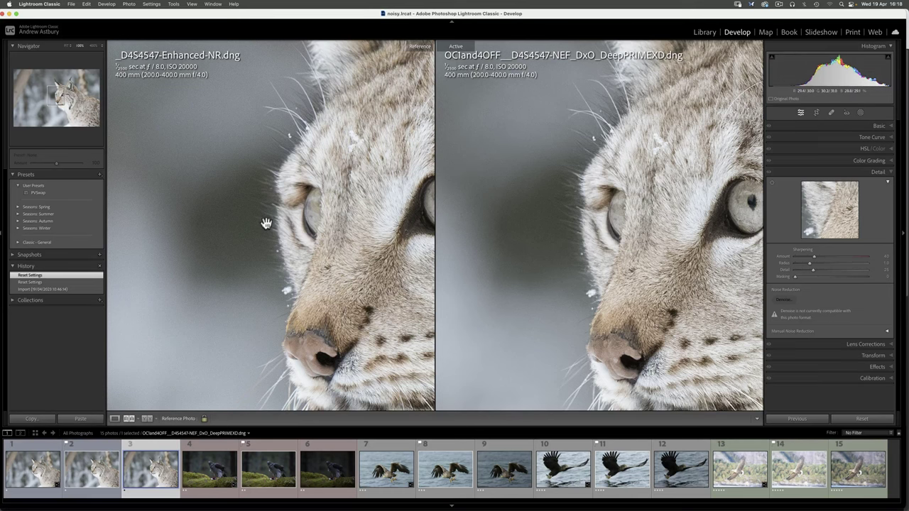
pyautogui.click(203, 223)
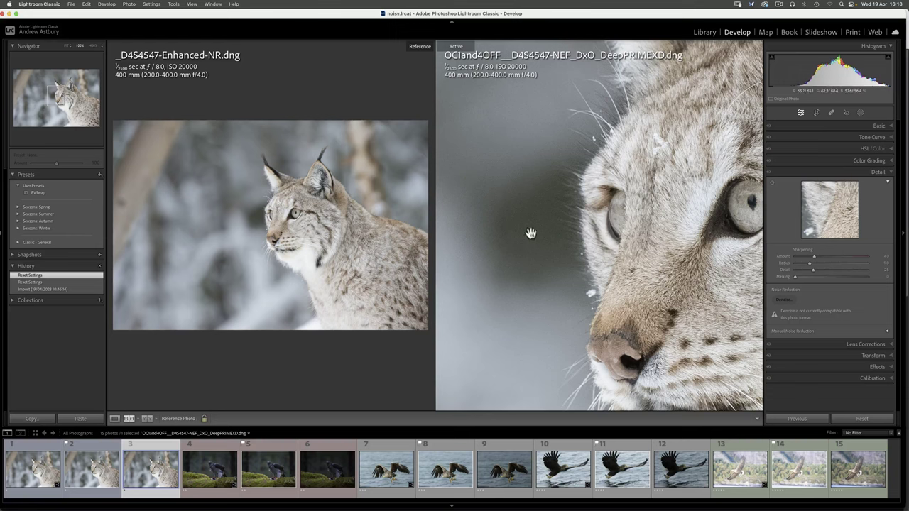
pyautogui.click(276, 232)
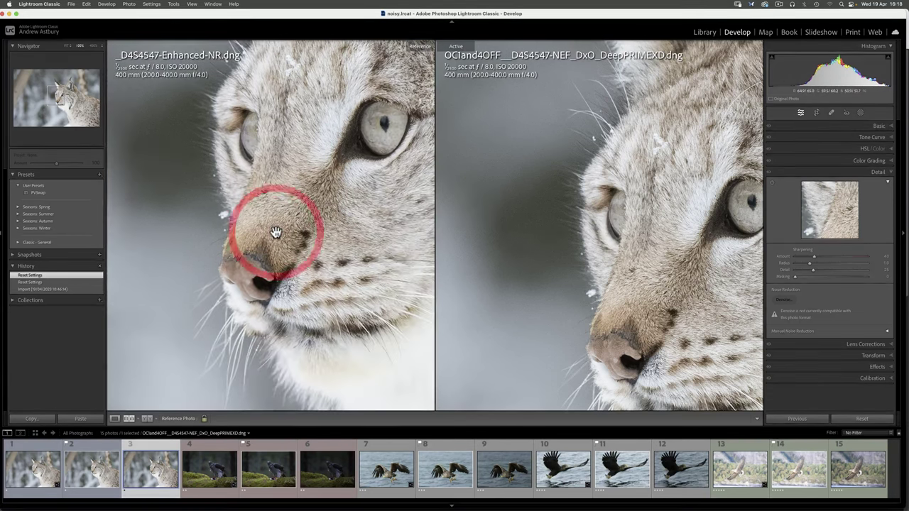
pyautogui.moveTo(284, 201); pyautogui.dragTo(382, 202)
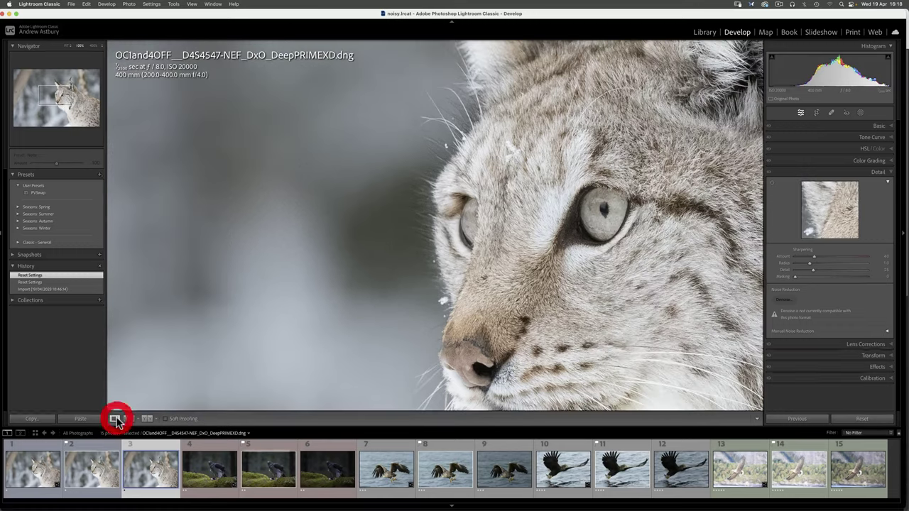
# In Loupe view, set the Enhanced-NR lynx's Sharpening Amount to 36 and Masking to 74
pyautogui.click(114, 418)
pyautogui.click(32, 472)
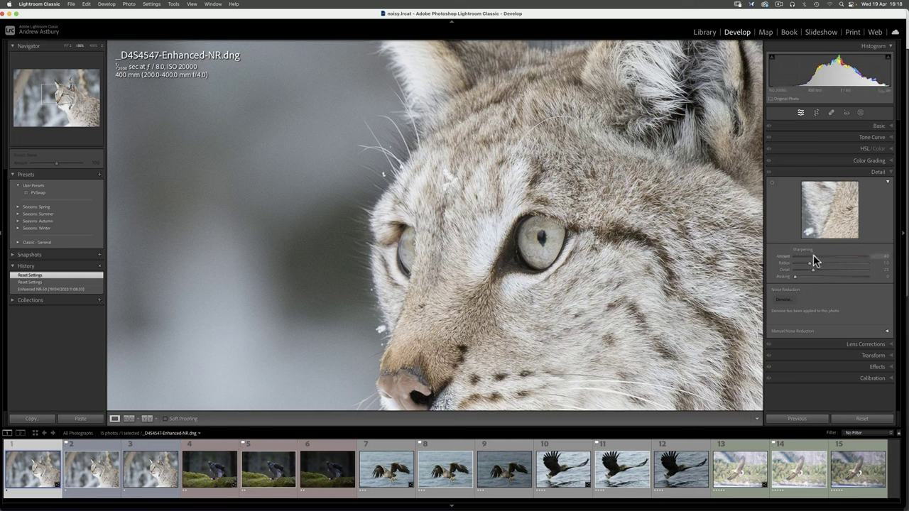
pyautogui.moveTo(813, 255); pyautogui.dragTo(811, 255)
pyautogui.press('alt')
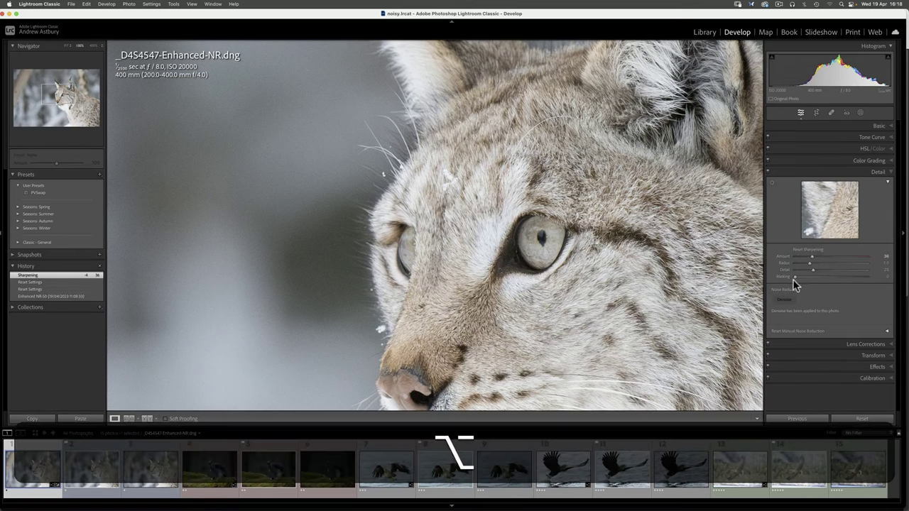
pyautogui.moveTo(796, 279); pyautogui.dragTo(848, 269)
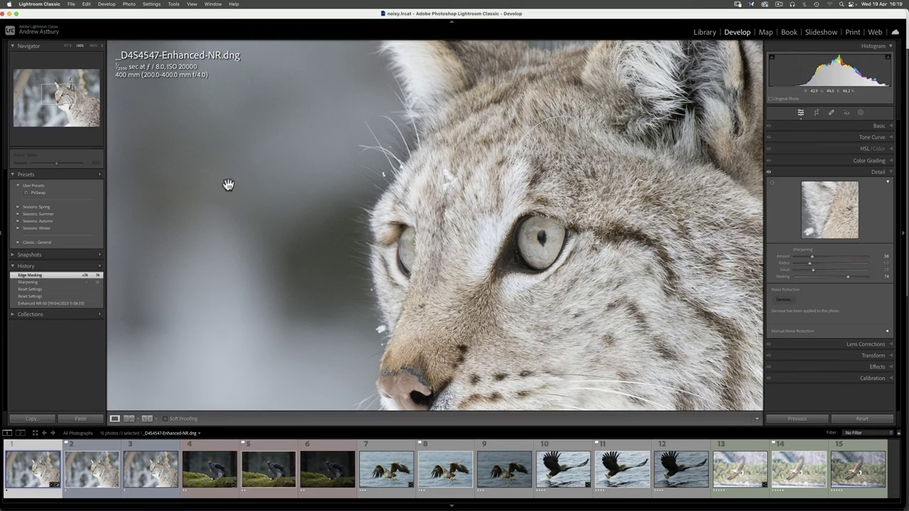
pyautogui.click(245, 235)
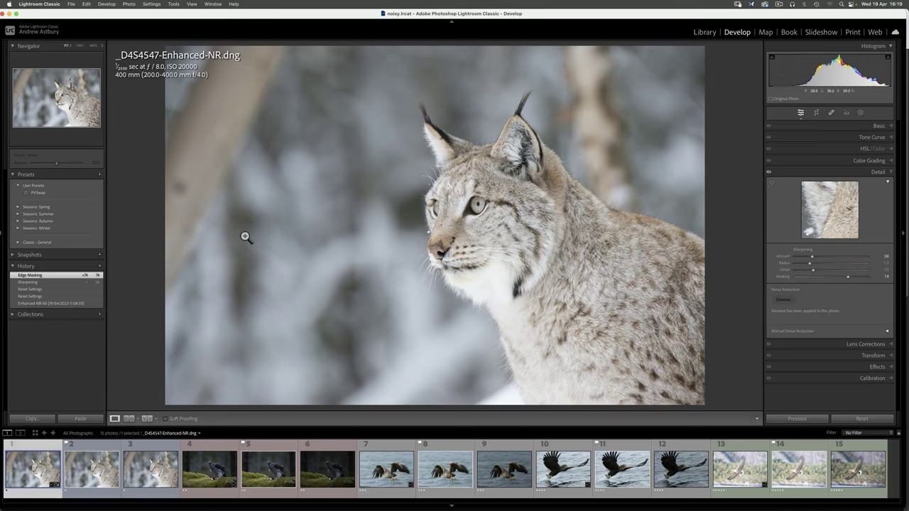
# Inspect the raw, DxO and Enhanced-NR-2 hawk versions, then select Enhanced-NR-2 and DxO together
pyautogui.click(281, 474)
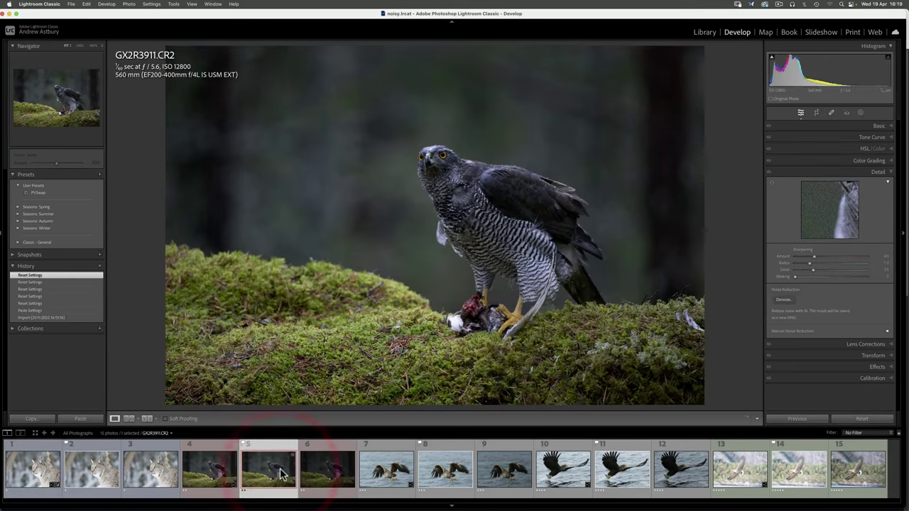
pyautogui.click(462, 174)
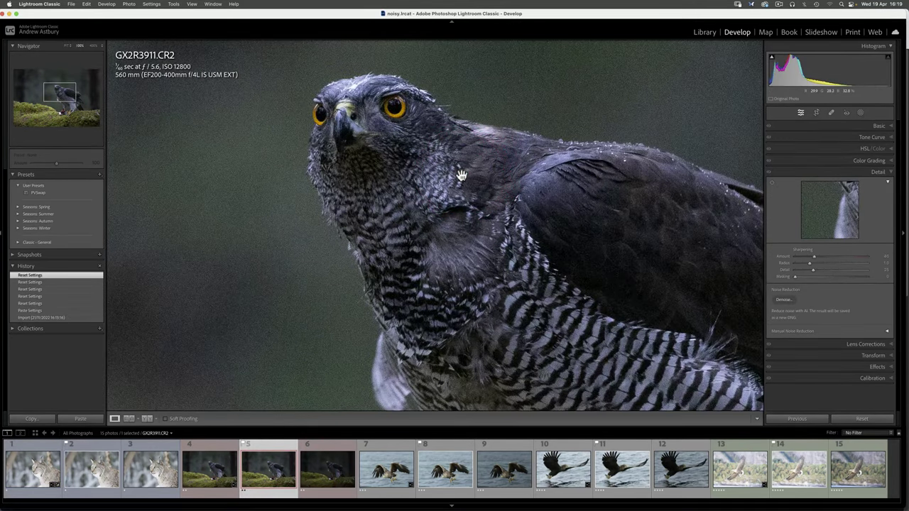
pyautogui.click(338, 475)
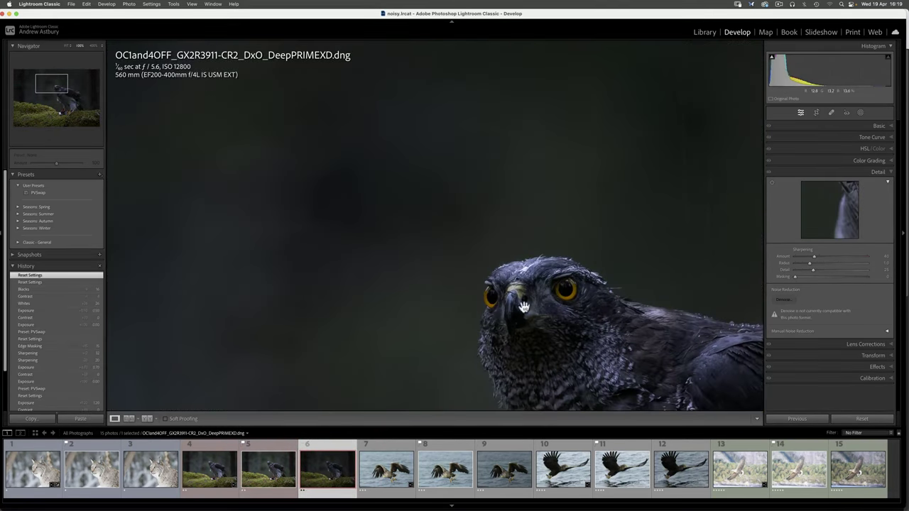
pyautogui.click(551, 329)
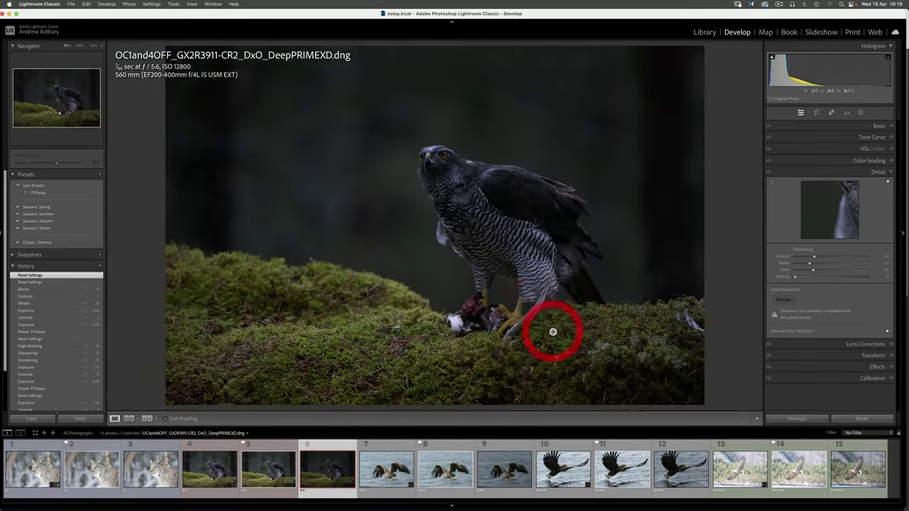
pyautogui.click(213, 474)
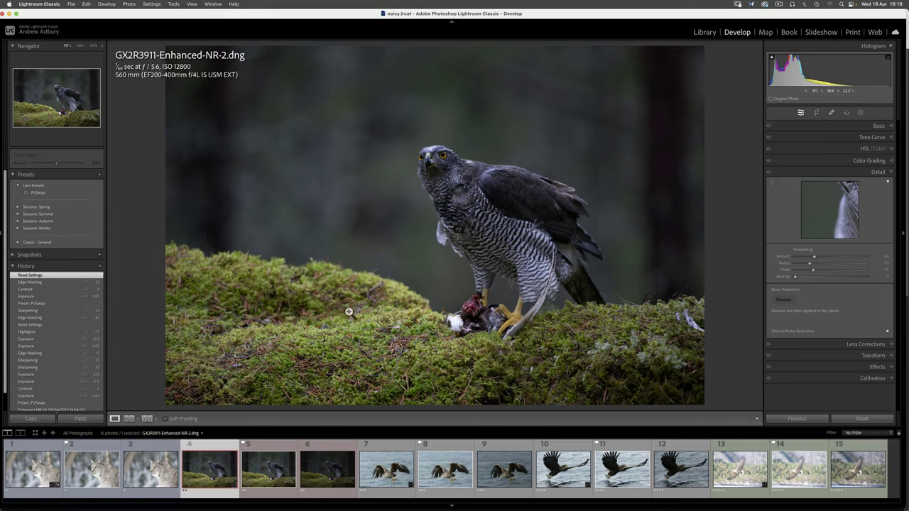
pyautogui.keyDown('super'); pyautogui.click(327, 474); pyautogui.keyUp('super')
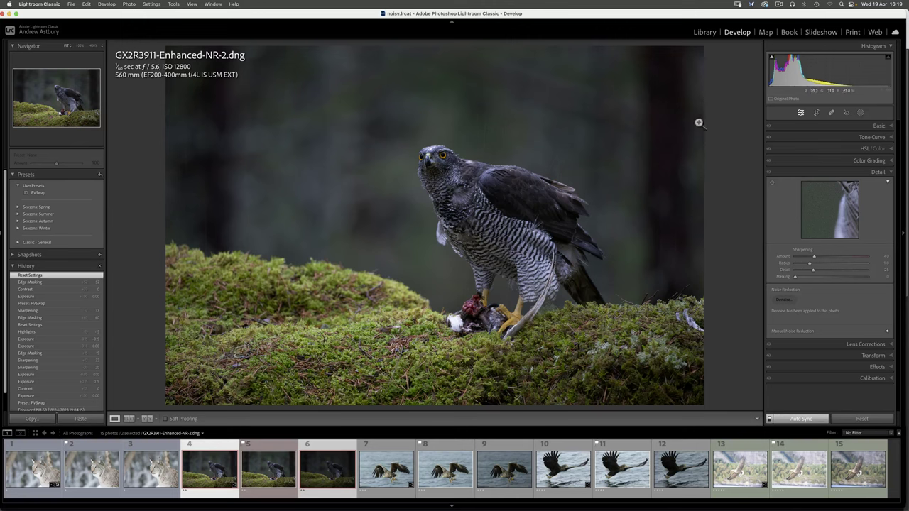
# Show Enhanced-NR-2 and DxO hawks in Library Compare view, both zoomed to 100% on the head
pyautogui.click(701, 32)
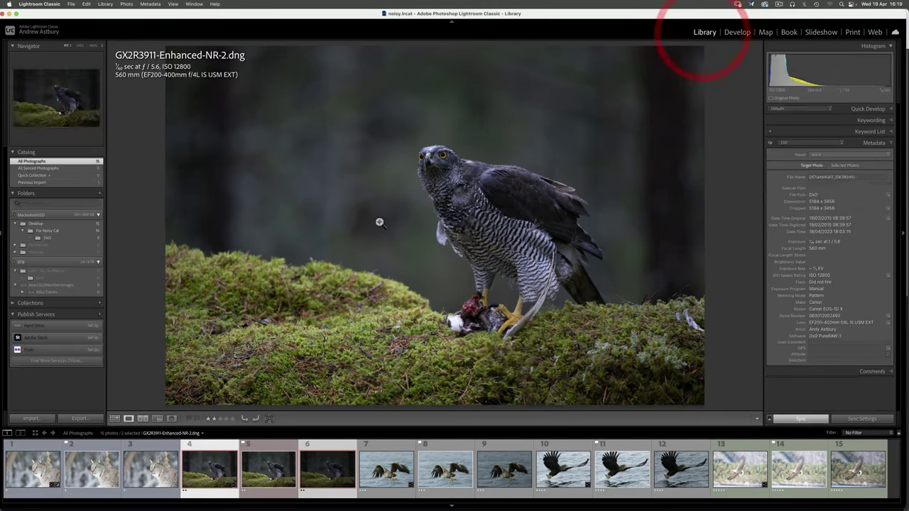
pyautogui.click(142, 419)
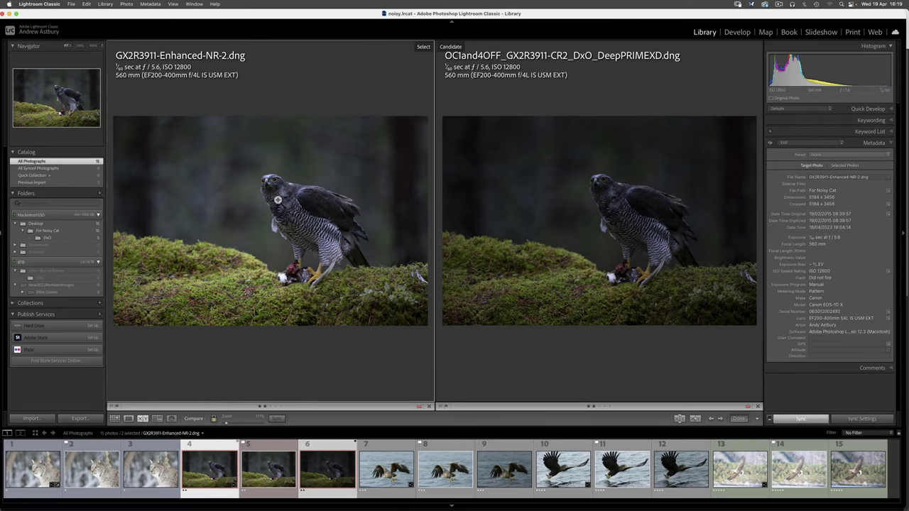
pyautogui.click(268, 197)
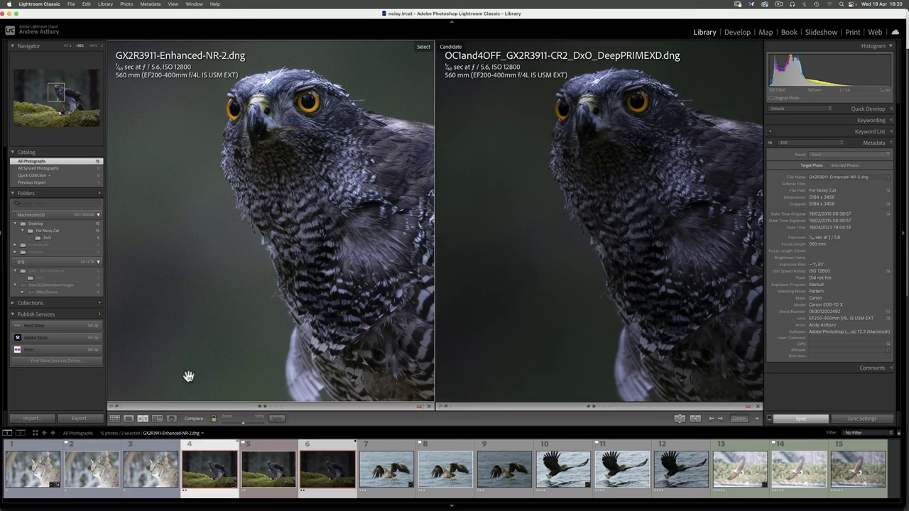
pyautogui.click(735, 33)
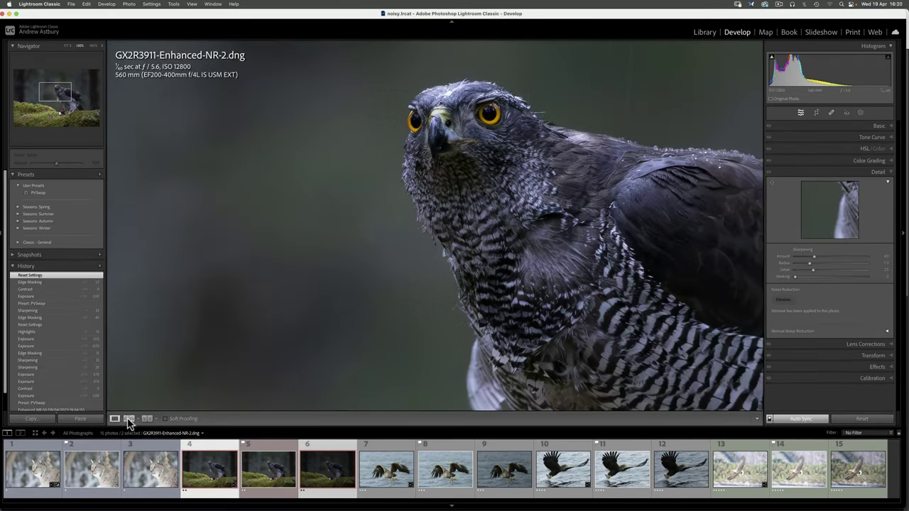
# Put Enhanced-NR-2 in the Reference pane, framed on the head, with the DxO hawk active
pyautogui.click(129, 419)
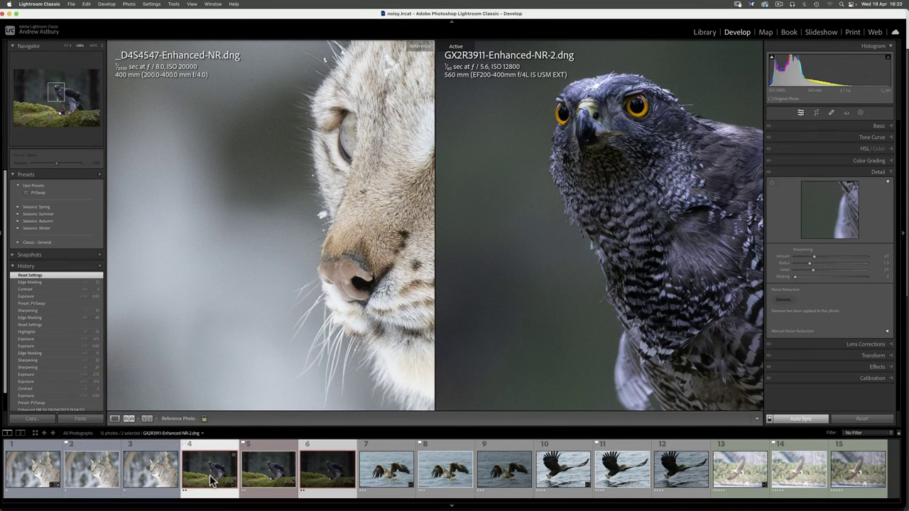
pyautogui.click(257, 471)
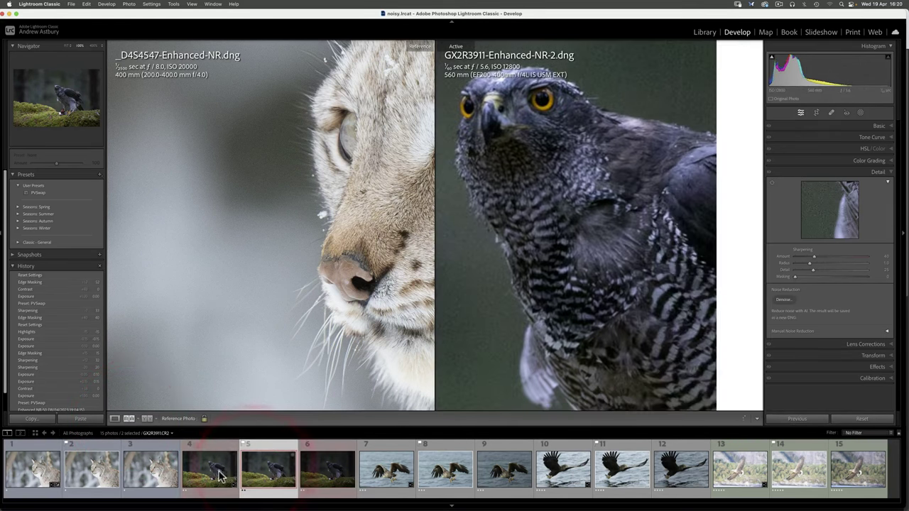
pyautogui.click(219, 476)
pyautogui.moveTo(217, 465); pyautogui.dragTo(272, 264)
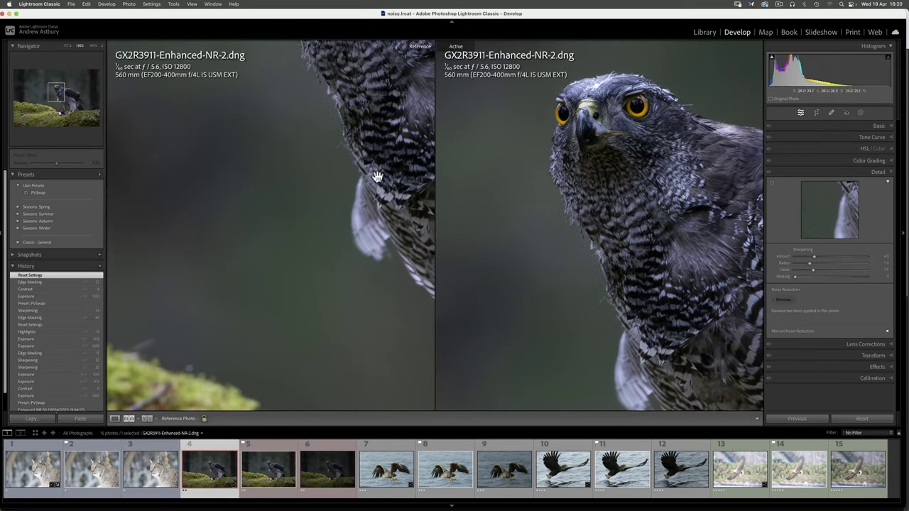
pyautogui.moveTo(388, 113); pyautogui.dragTo(314, 319)
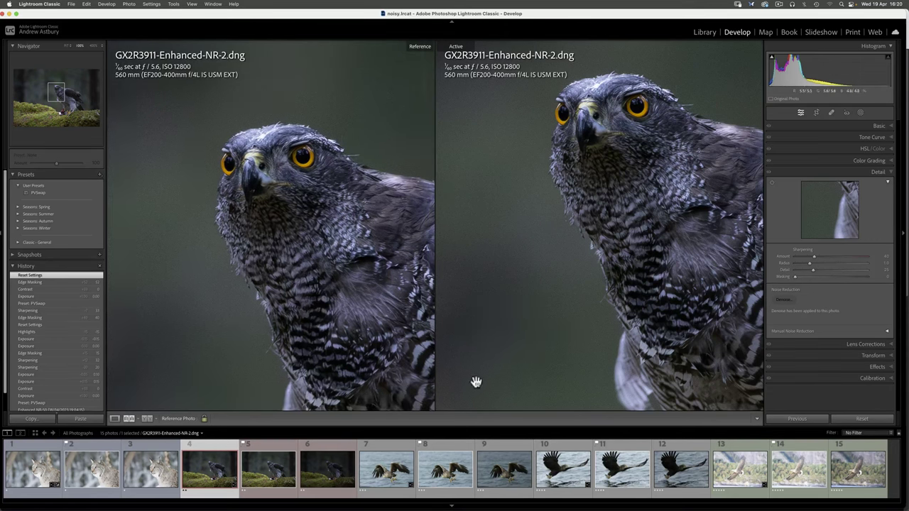
pyautogui.click(337, 473)
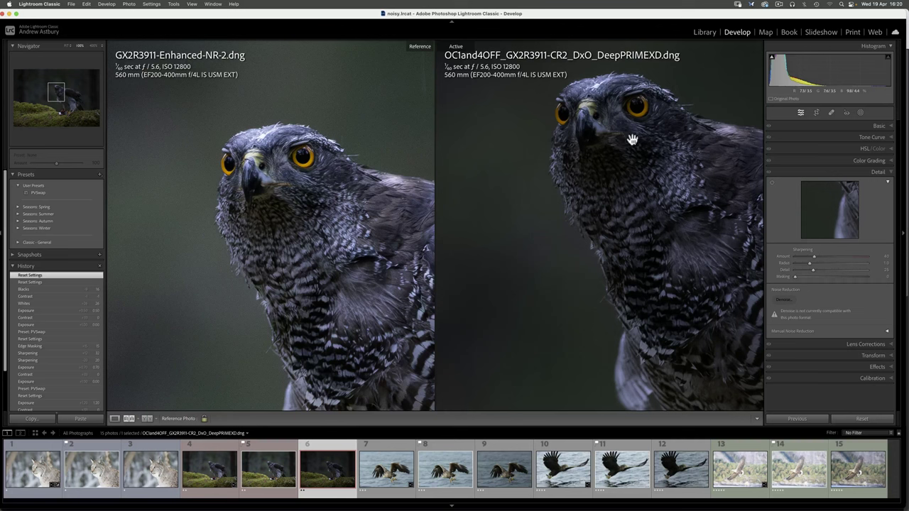
# Raise the DxO hawk's Exposure to +1.05 and pan both panes so the heads align
pyautogui.click(880, 128)
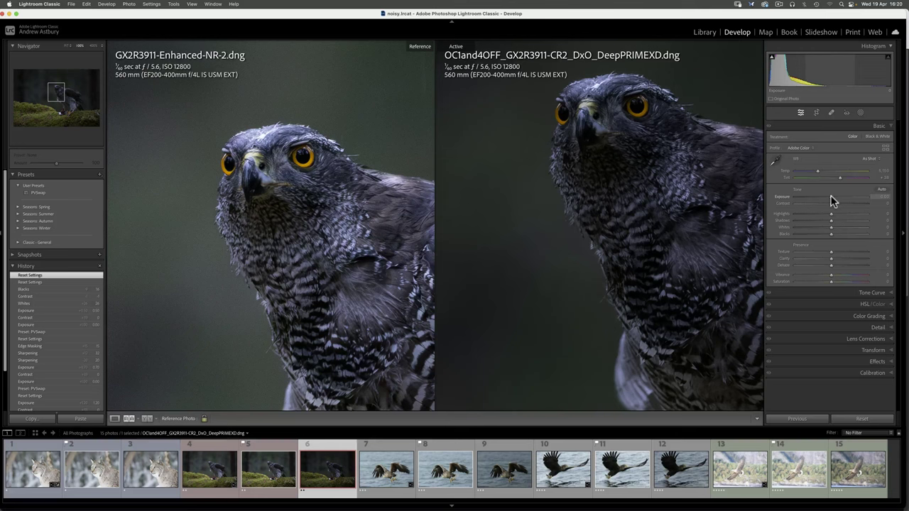
pyautogui.moveTo(831, 195); pyautogui.dragTo(838, 197)
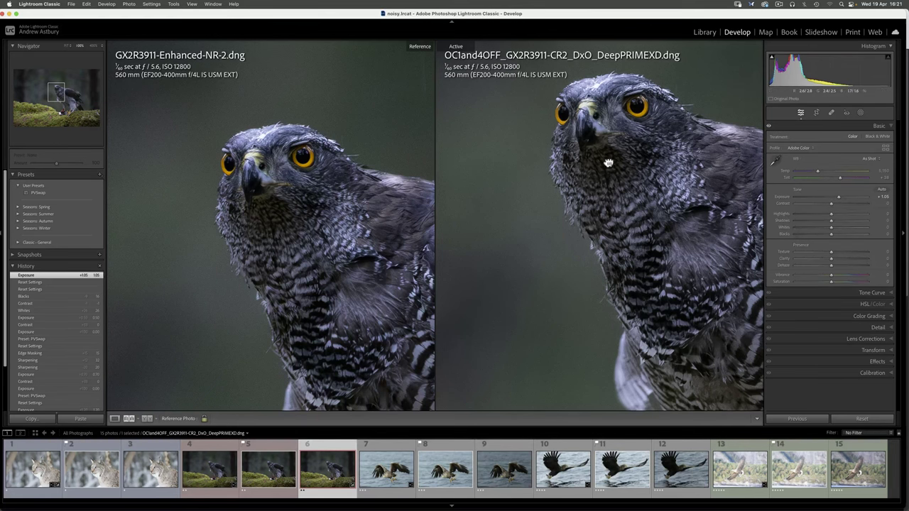
pyautogui.moveTo(609, 163); pyautogui.dragTo(656, 247)
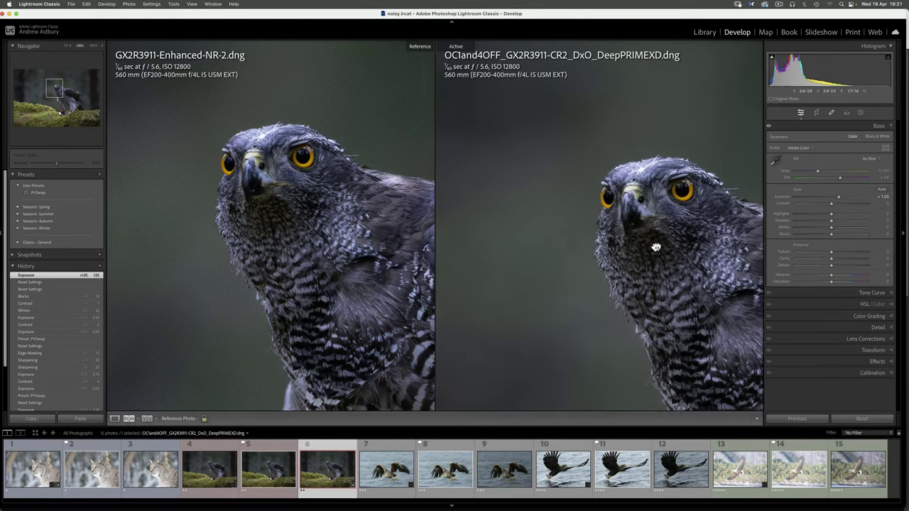
pyautogui.click(655, 252)
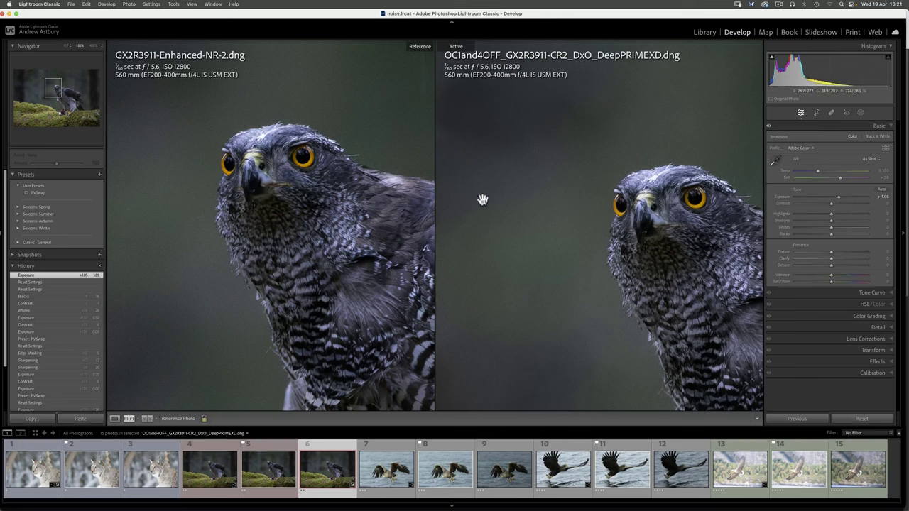
pyautogui.moveTo(261, 182); pyautogui.dragTo(332, 223)
pyautogui.click(331, 223)
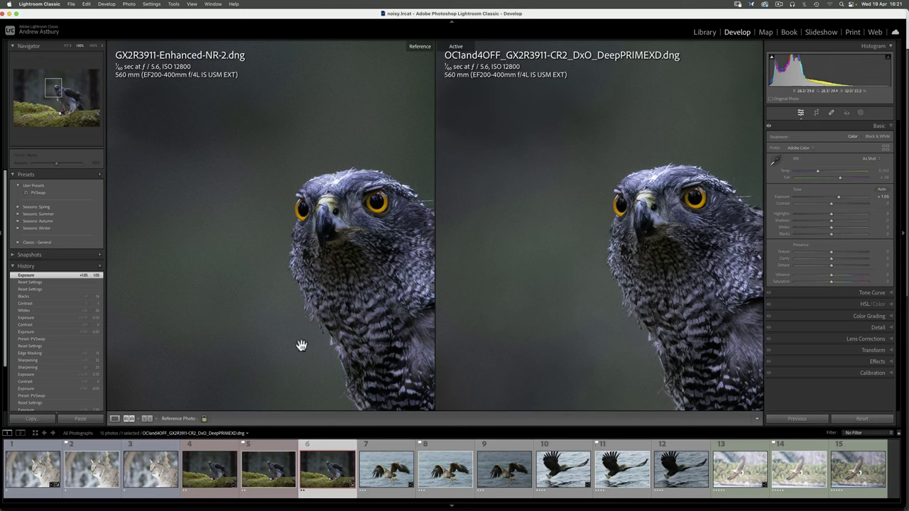
# Give the Enhanced-NR-2 hawk Sharpening Amount 38 and Masking 39, then reactivate the DxO version
pyautogui.click(217, 476)
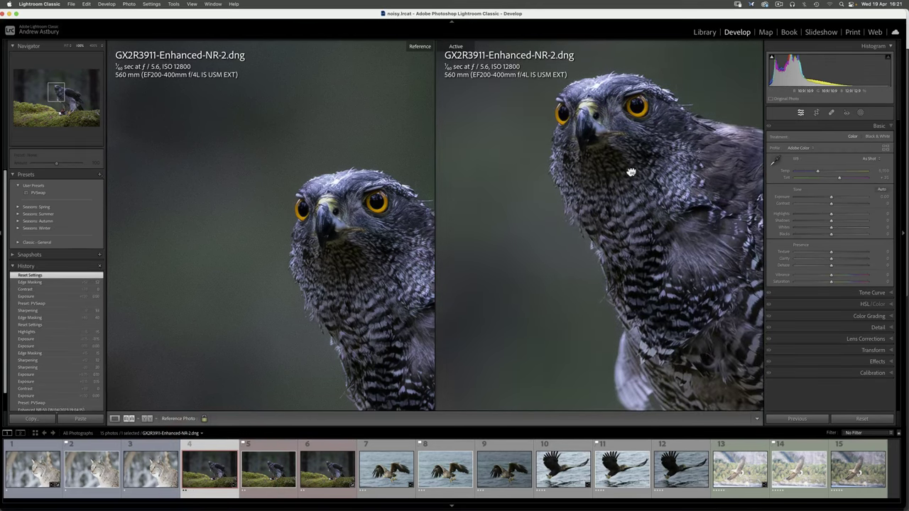
pyautogui.moveTo(631, 172); pyautogui.dragTo(719, 310)
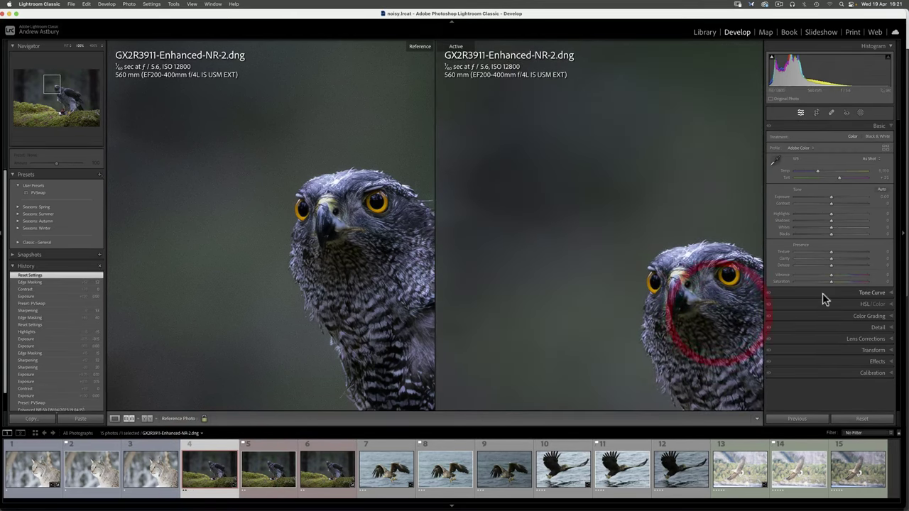
pyautogui.click(878, 328)
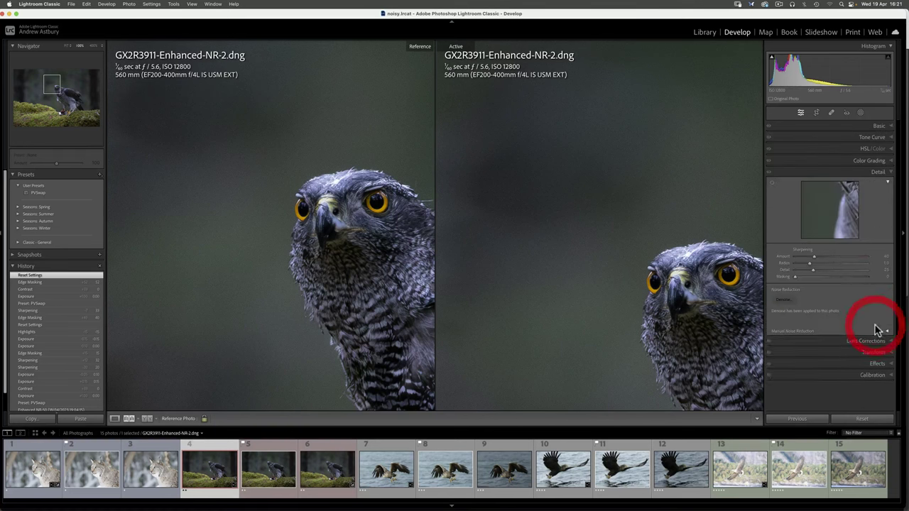
pyautogui.click(812, 256)
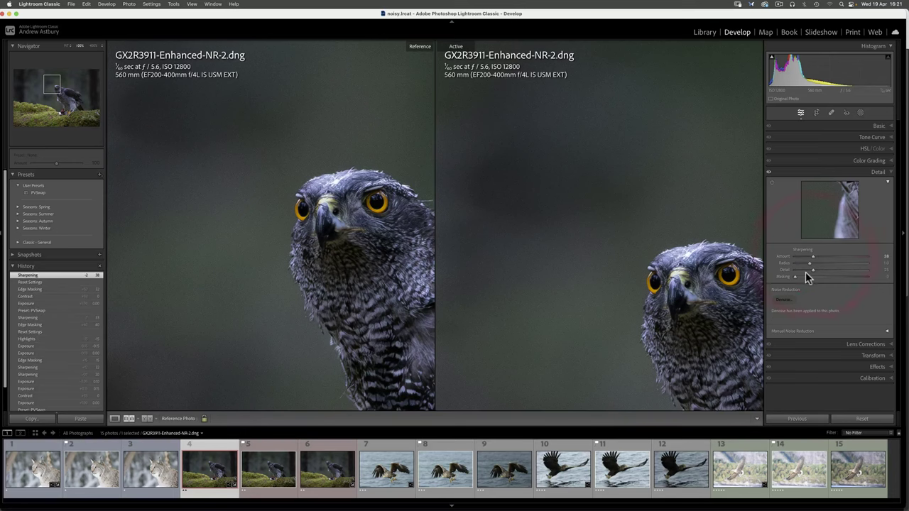
pyautogui.press('alt')
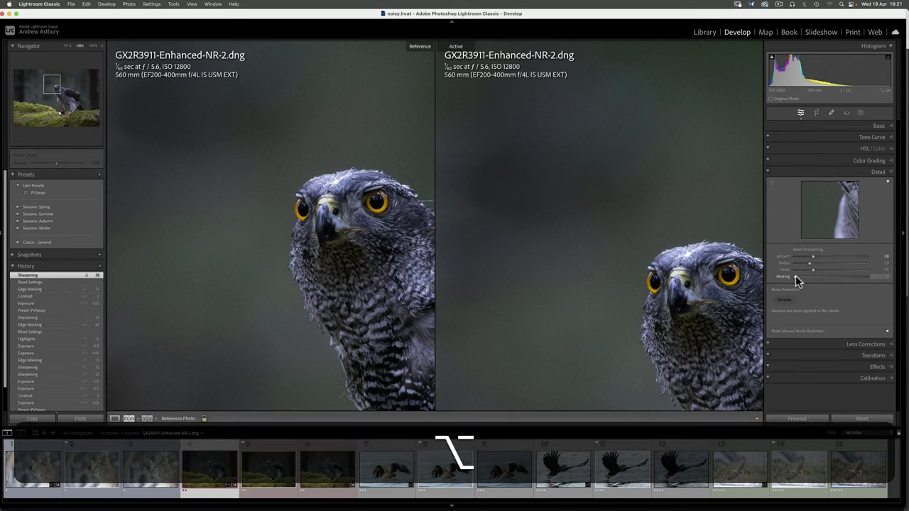
pyautogui.moveTo(796, 278); pyautogui.dragTo(824, 276)
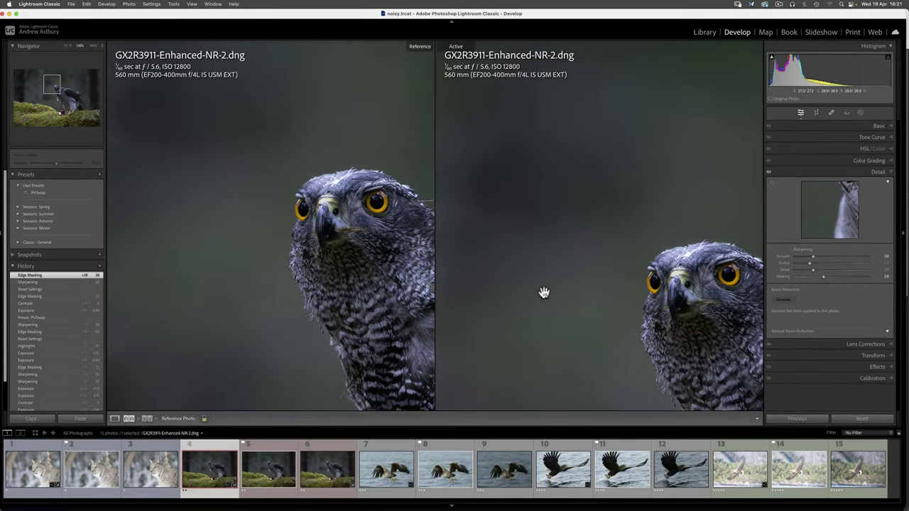
pyautogui.click(326, 475)
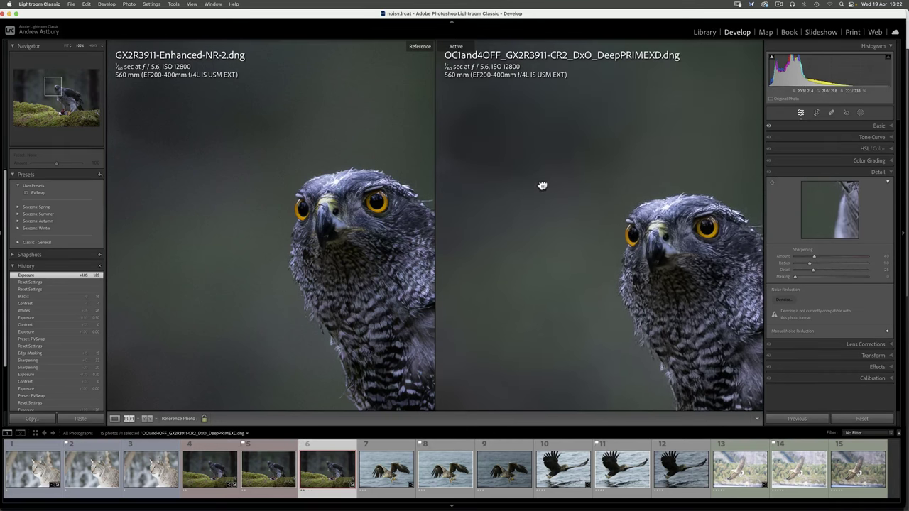
# Leave the goshawk Reference view and return to single-photo Loupe view
pyautogui.click(542, 185)
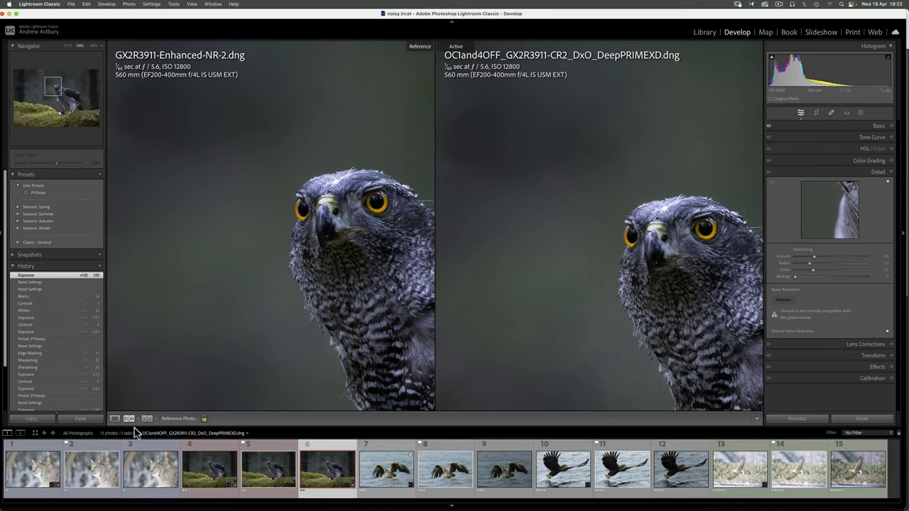
pyautogui.click(115, 419)
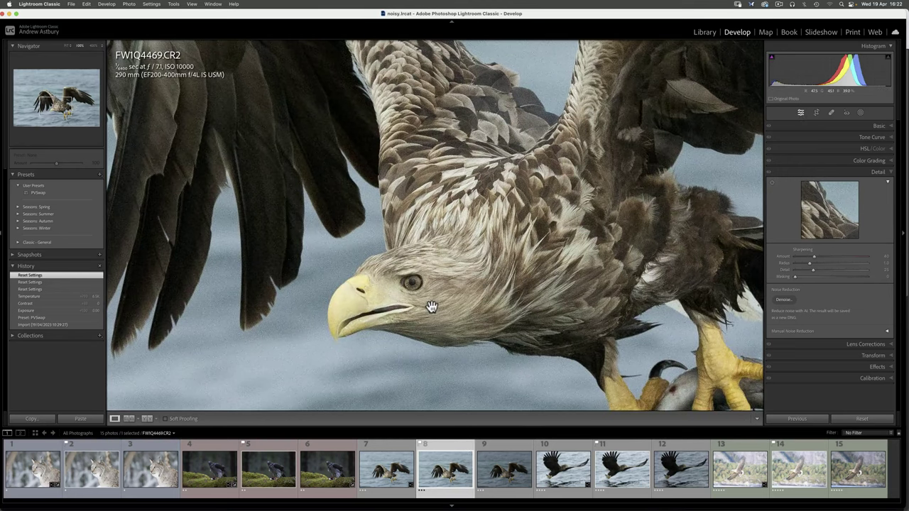
# Pan the zoomed eagle raw to its head and talons, then open the DxO DeepPRIME XD FW1Q4469
pyautogui.moveTo(432, 307); pyautogui.dragTo(446, 204)
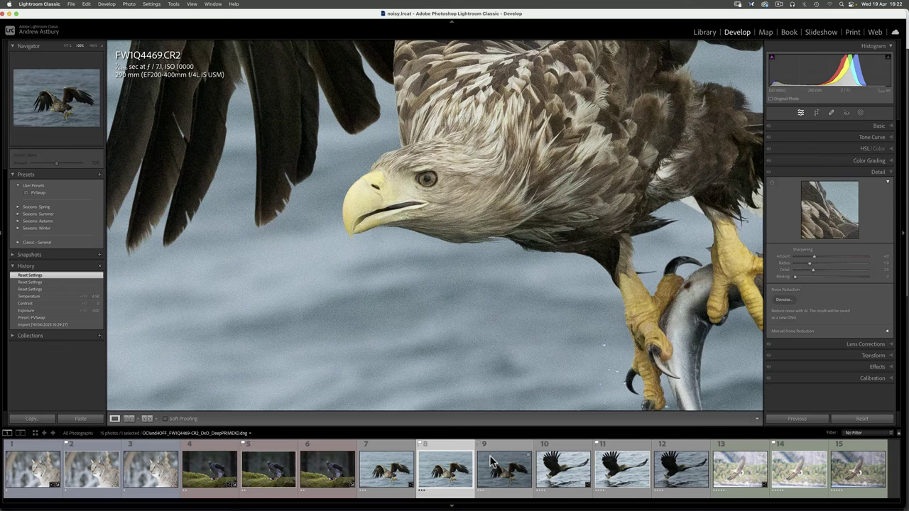
pyautogui.click(500, 474)
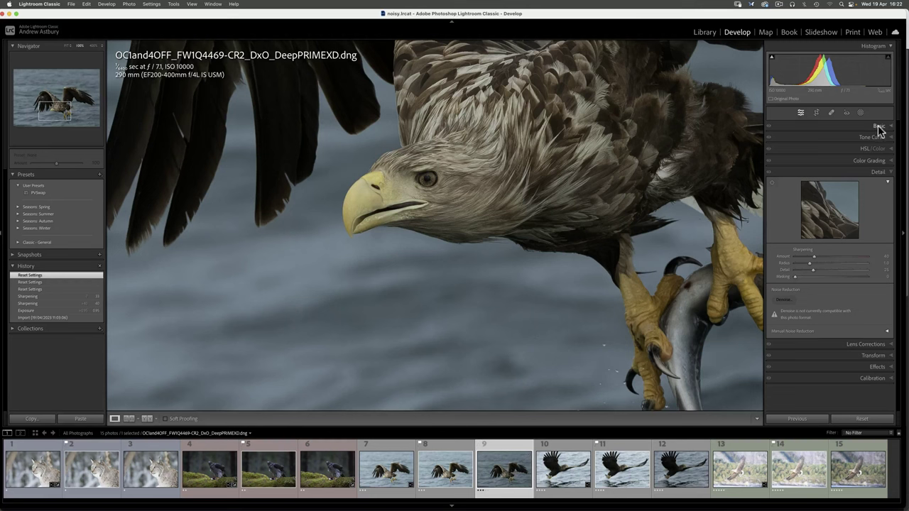
# Settle the DxO eagle's Exposure at +1.20, then switch to FW1Q4469-Enhanced-NR
pyautogui.click(878, 126)
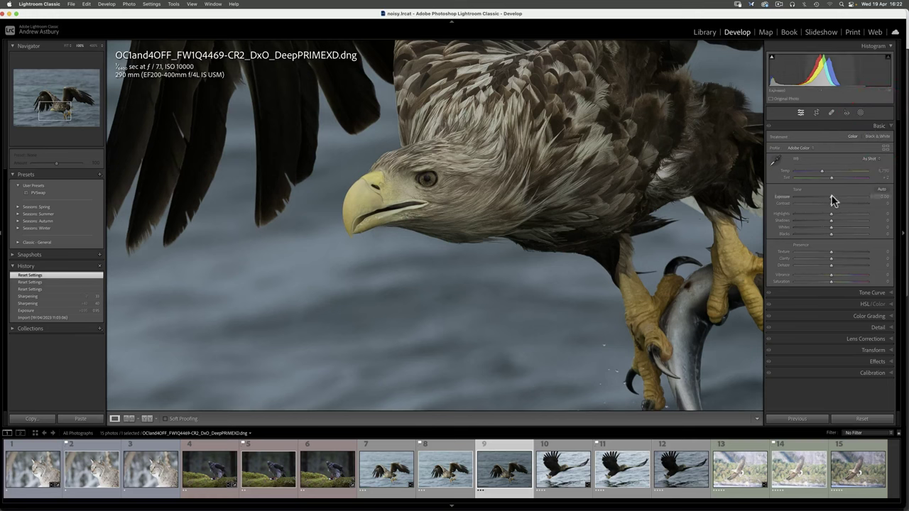
pyautogui.moveTo(831, 197); pyautogui.dragTo(852, 197)
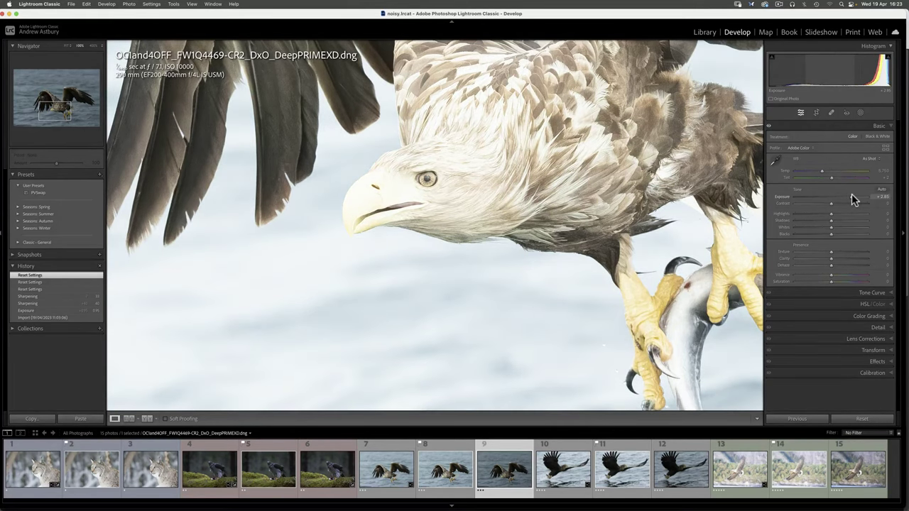
pyautogui.moveTo(851, 194); pyautogui.dragTo(839, 196)
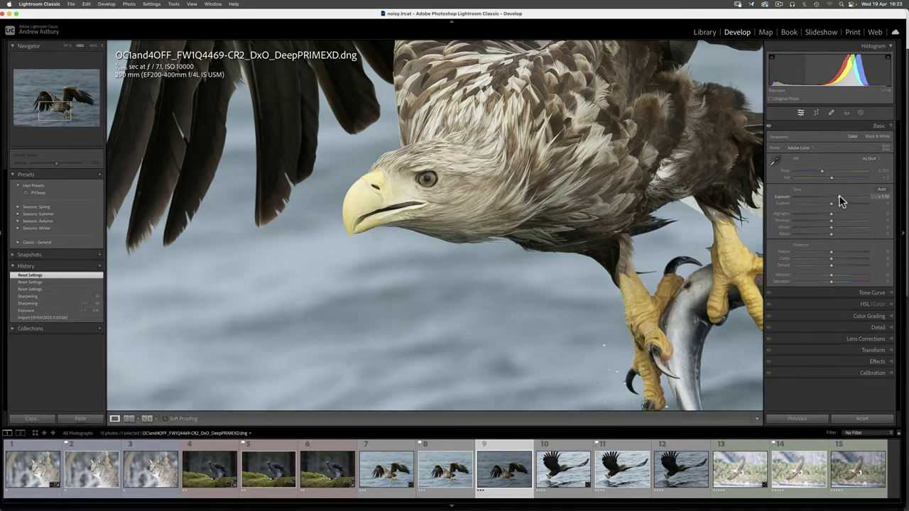
pyautogui.moveTo(838, 195); pyautogui.dragTo(841, 195)
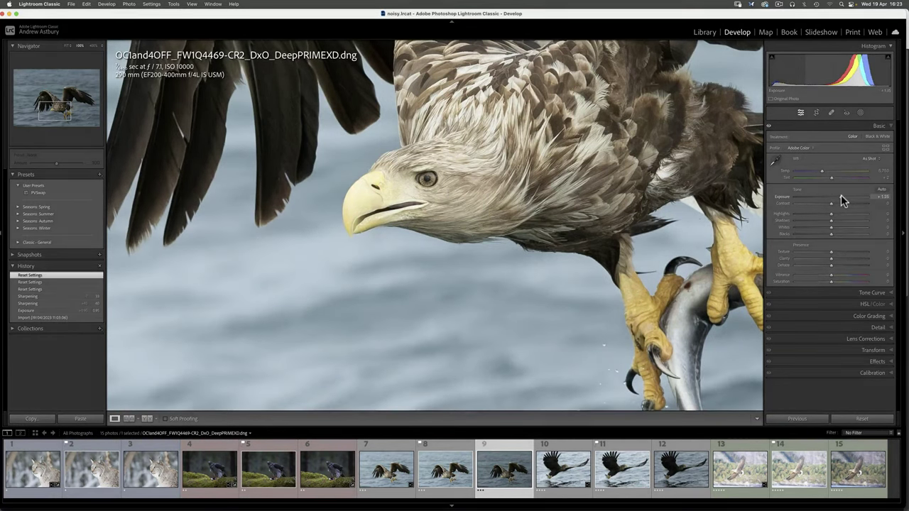
pyautogui.click(841, 195)
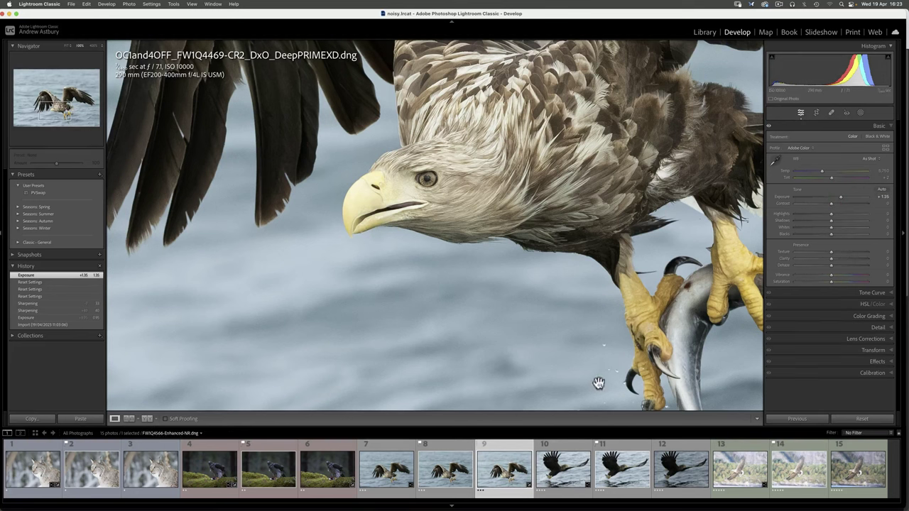
pyautogui.click(838, 196)
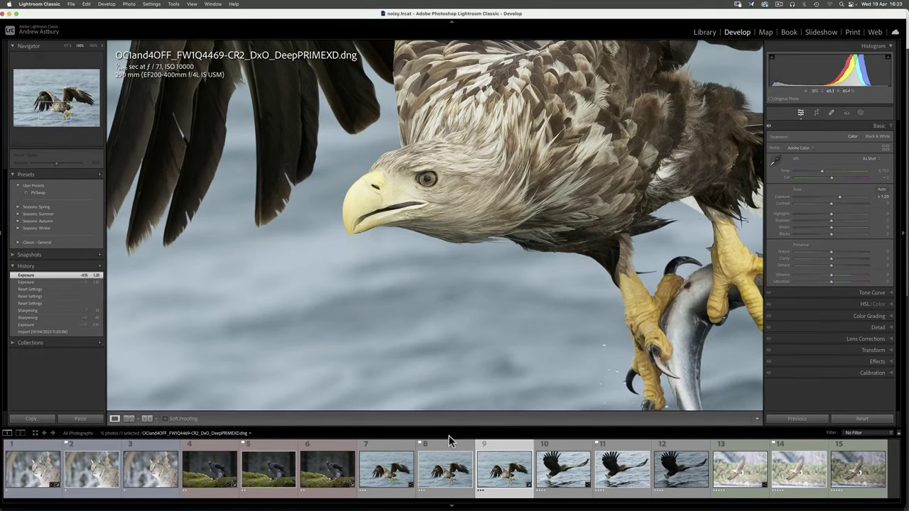
pyautogui.click(384, 477)
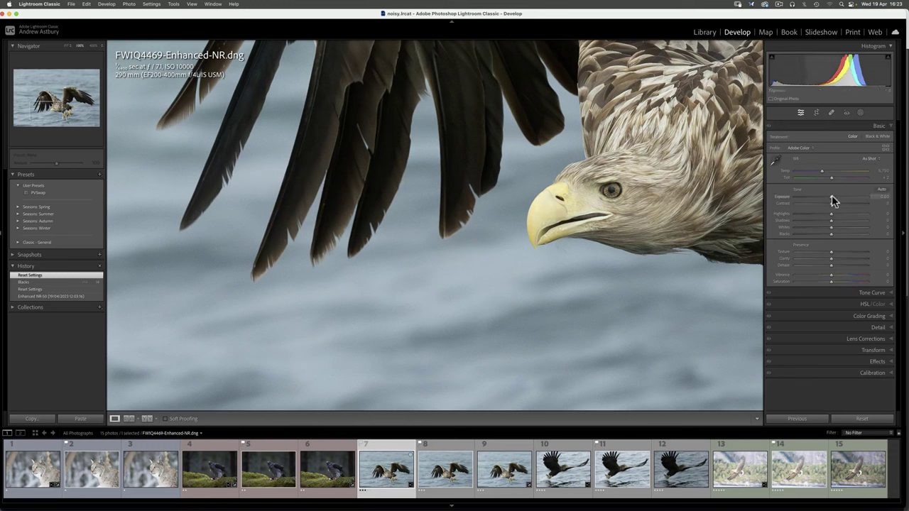
# Set the Lightroom-denoised eagle's exposure to +0.10 and return to the DxO eagle
pyautogui.press('Up')
pyautogui.press('Up')
pyautogui.press('Up')
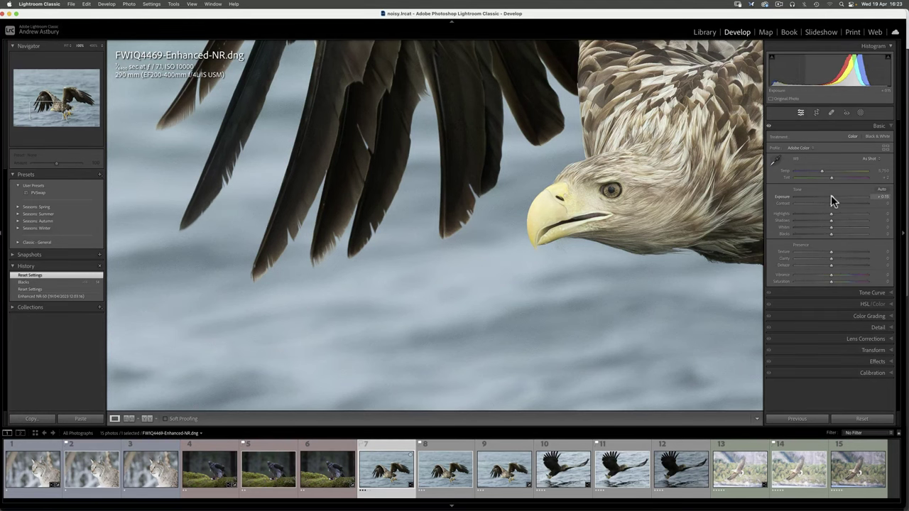
pyautogui.click(831, 195)
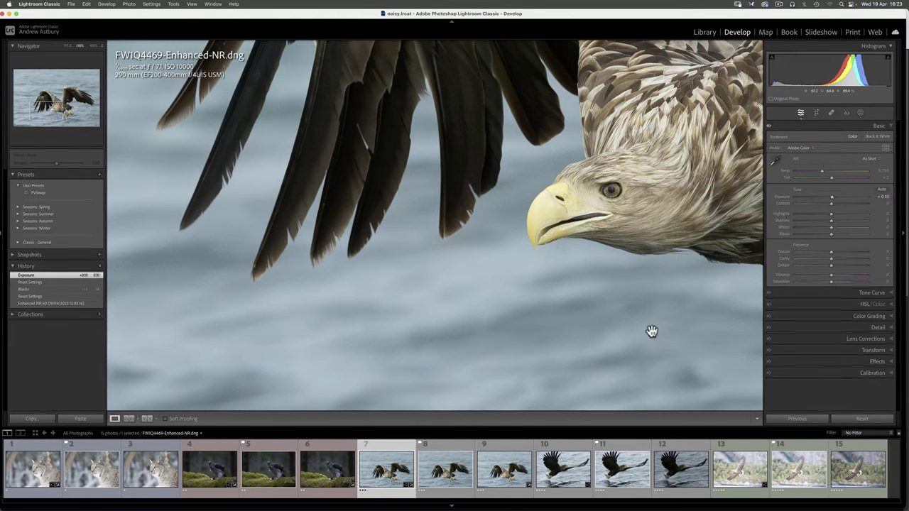
pyautogui.click(502, 475)
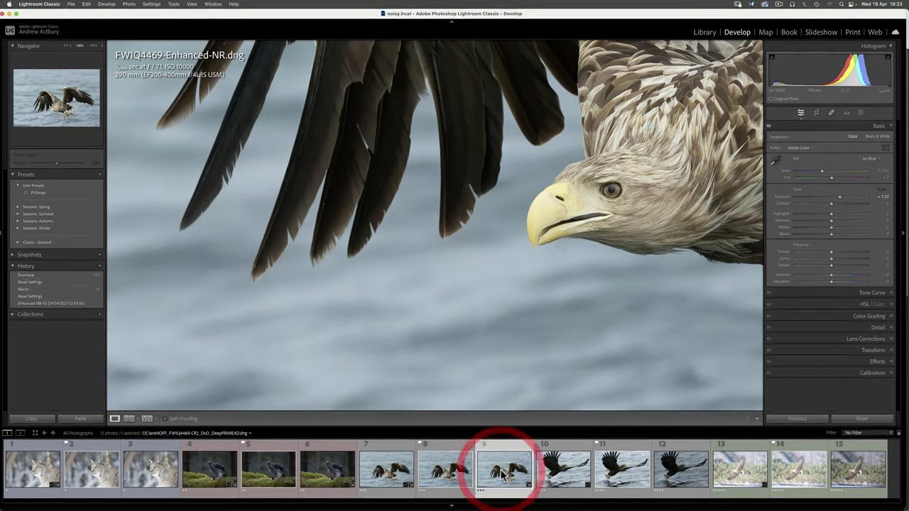
# Show the Lightroom-denoised eagle as reference beside the DxO eagle, both panned to the head
pyautogui.click(129, 419)
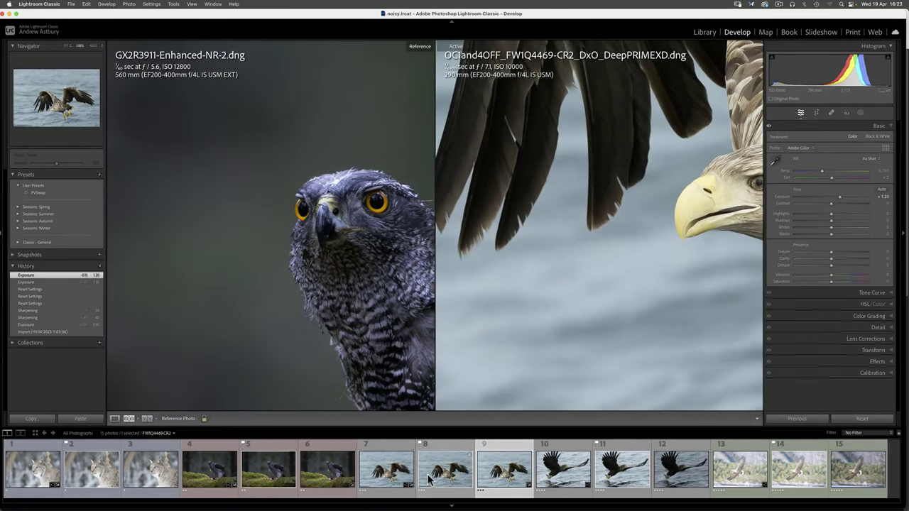
pyautogui.click(391, 476)
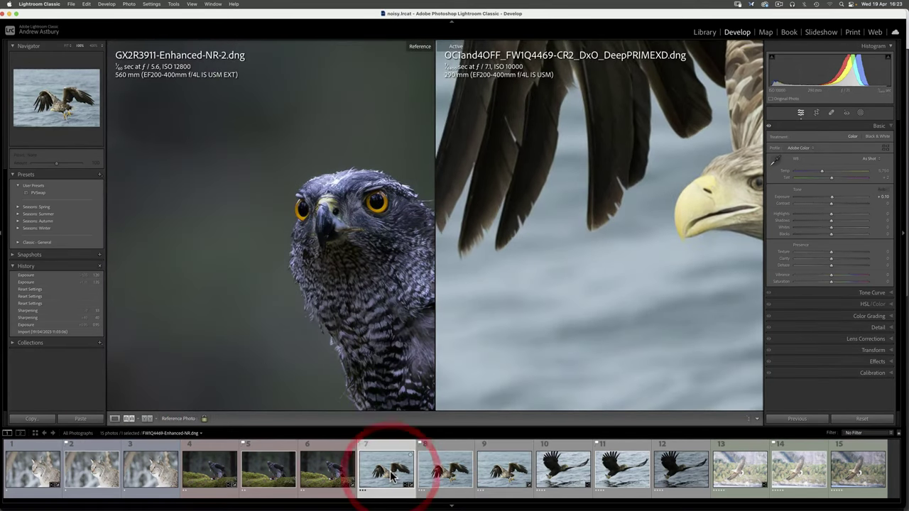
pyautogui.click(325, 261)
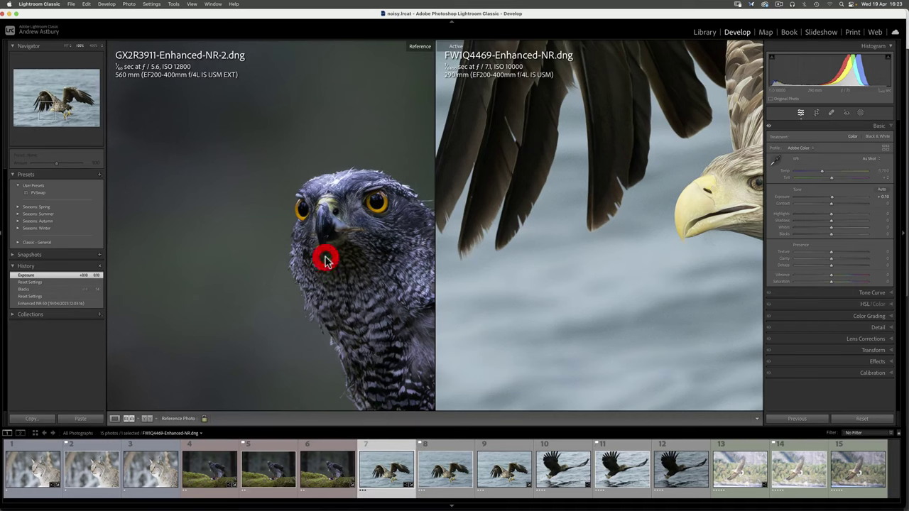
pyautogui.click(498, 473)
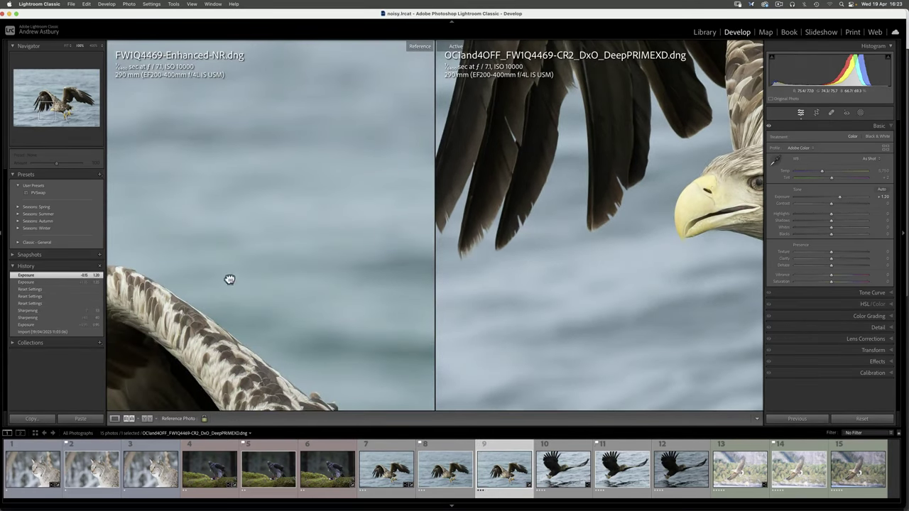
pyautogui.moveTo(229, 279); pyautogui.dragTo(275, 90)
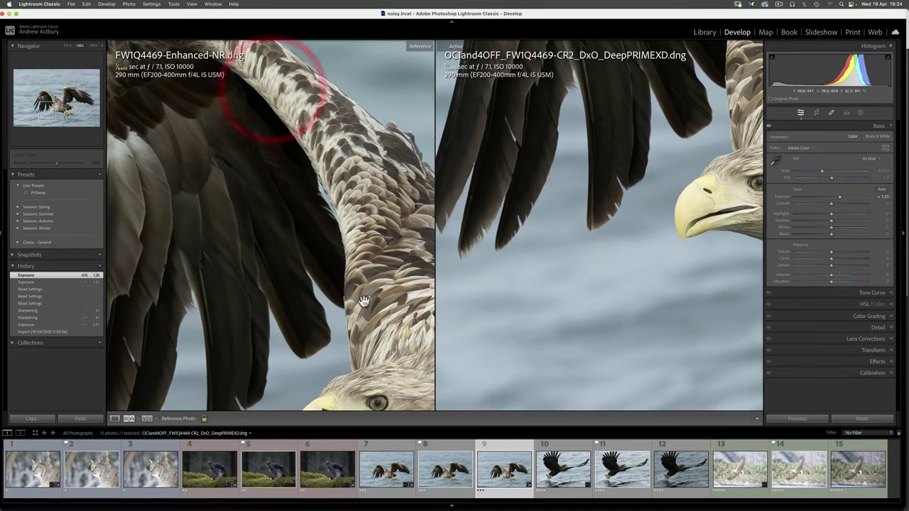
pyautogui.moveTo(363, 301); pyautogui.dragTo(331, 122)
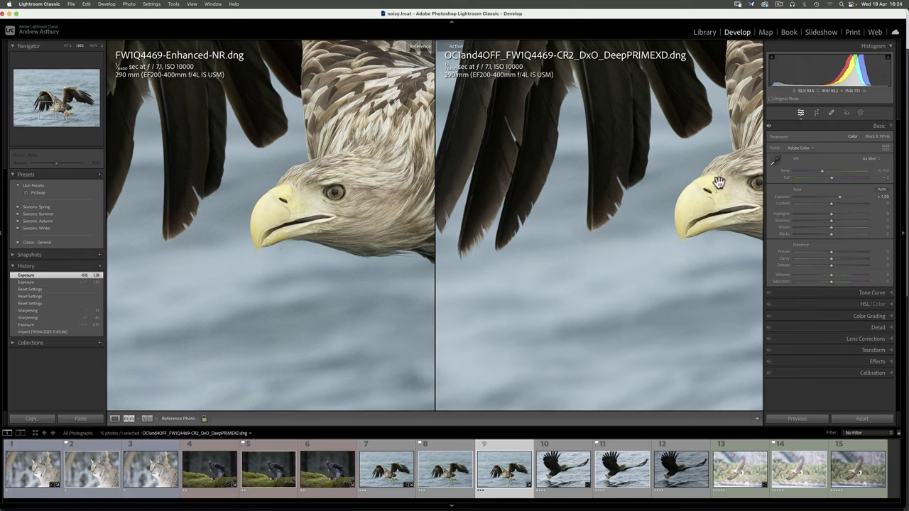
pyautogui.moveTo(718, 183); pyautogui.dragTo(626, 215)
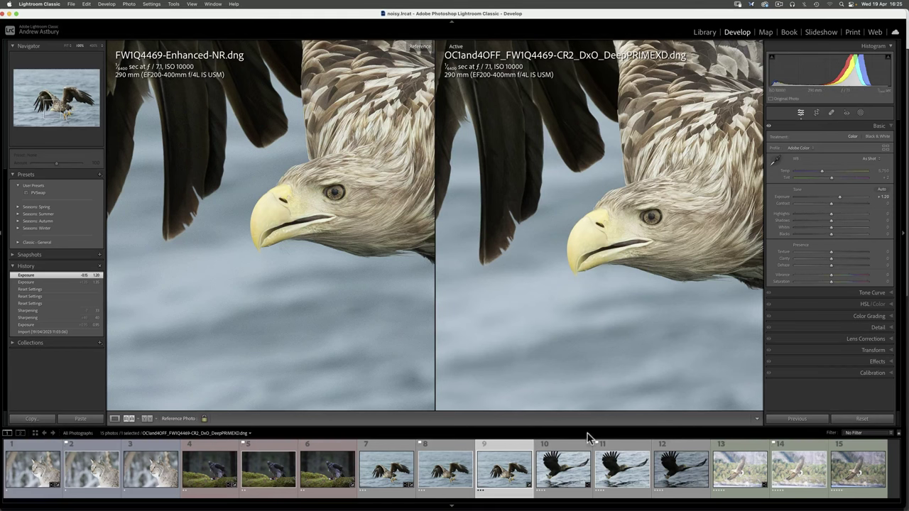
# Flip between FW1Q4566's raw, Enhanced-NR and DxO versions in single view, ending on the DeepPRIME XD file
pyautogui.click(675, 474)
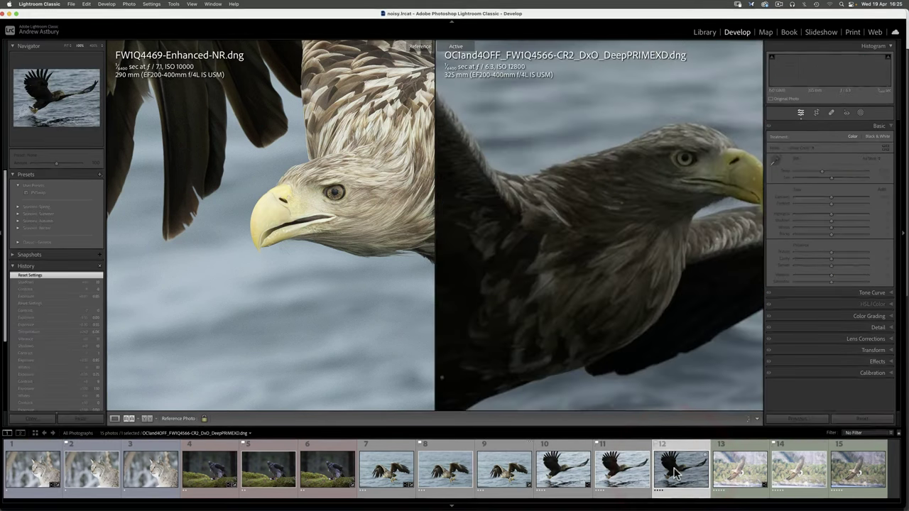
pyautogui.click(114, 418)
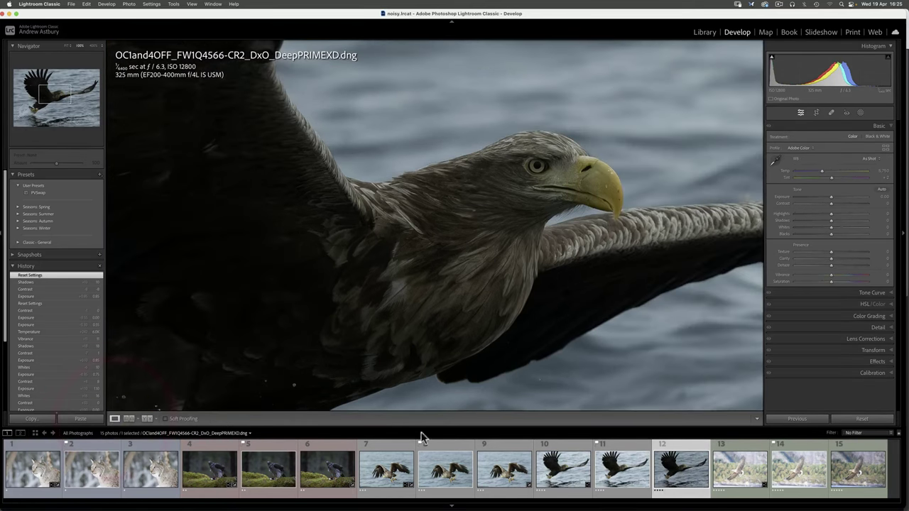
pyautogui.click(562, 481)
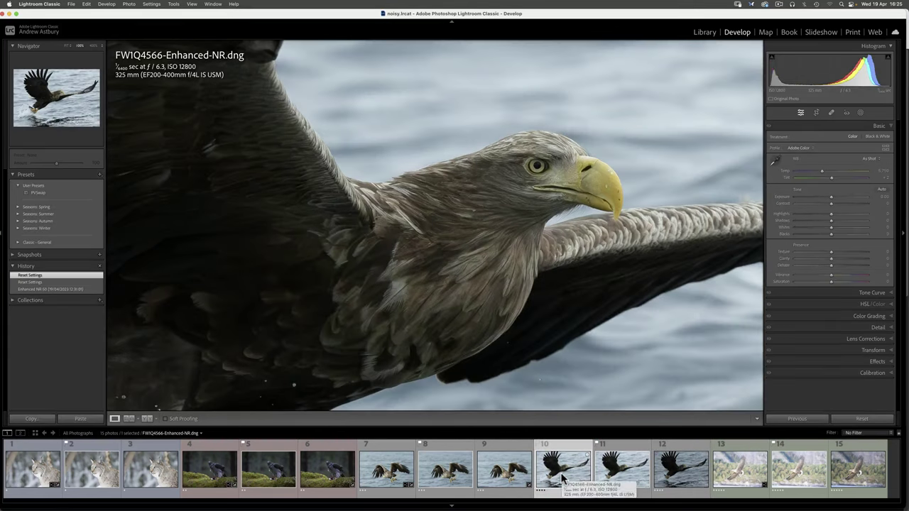
pyautogui.click(624, 469)
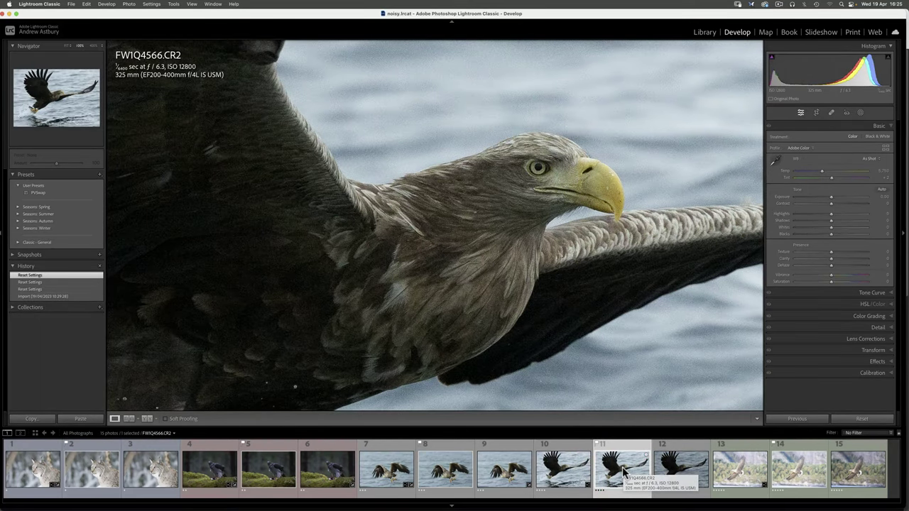
pyautogui.click(559, 473)
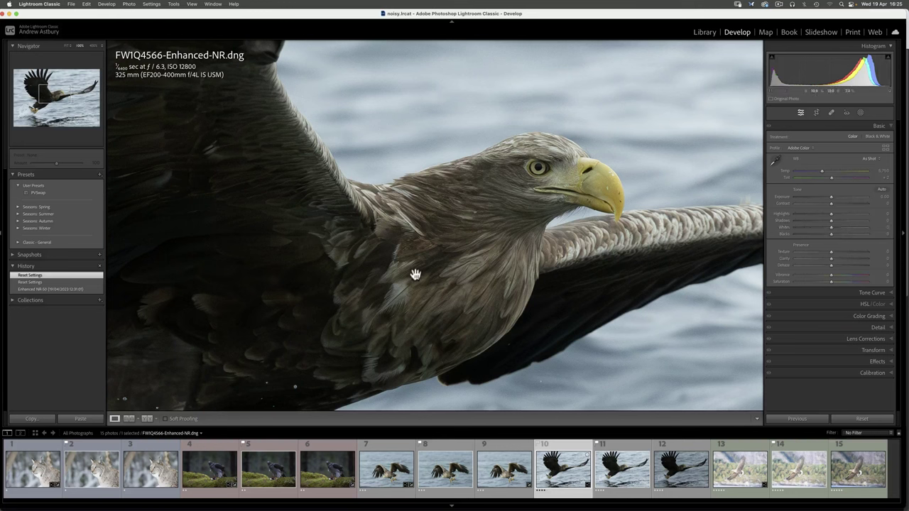
pyautogui.click(556, 474)
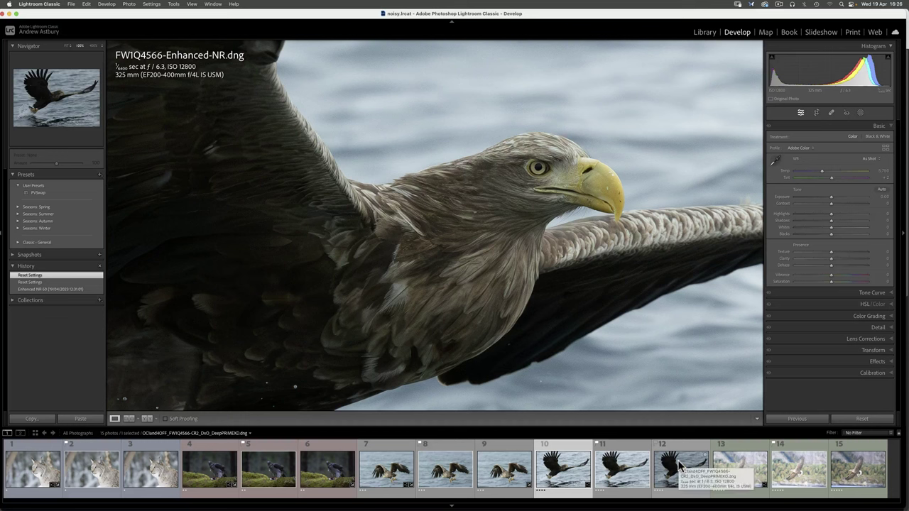
pyautogui.click(680, 465)
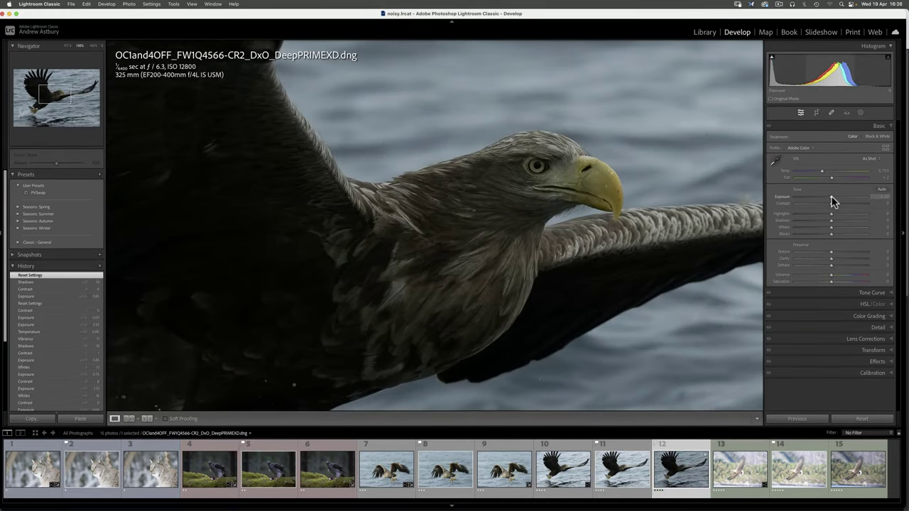
# Raise the DxO FW1Q4566 eagle's exposure to +0.80
pyautogui.moveTo(832, 197); pyautogui.dragTo(838, 197)
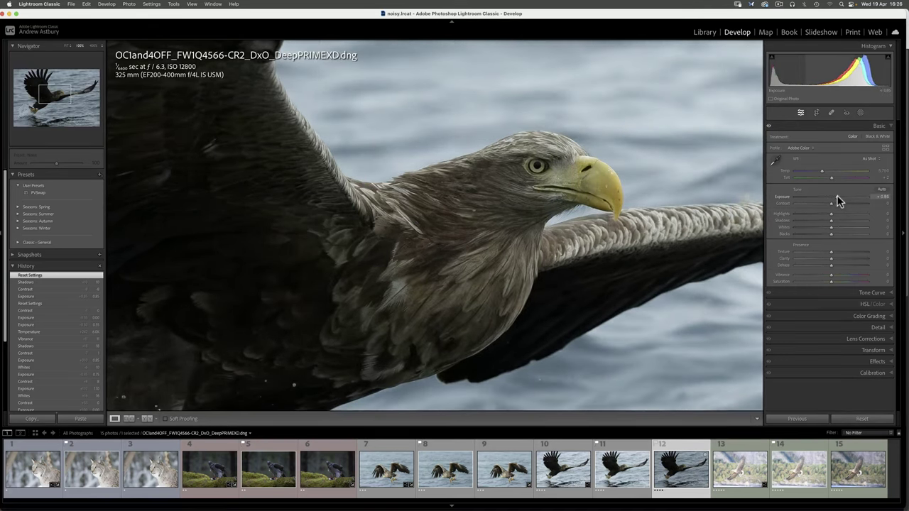
pyautogui.click(837, 196)
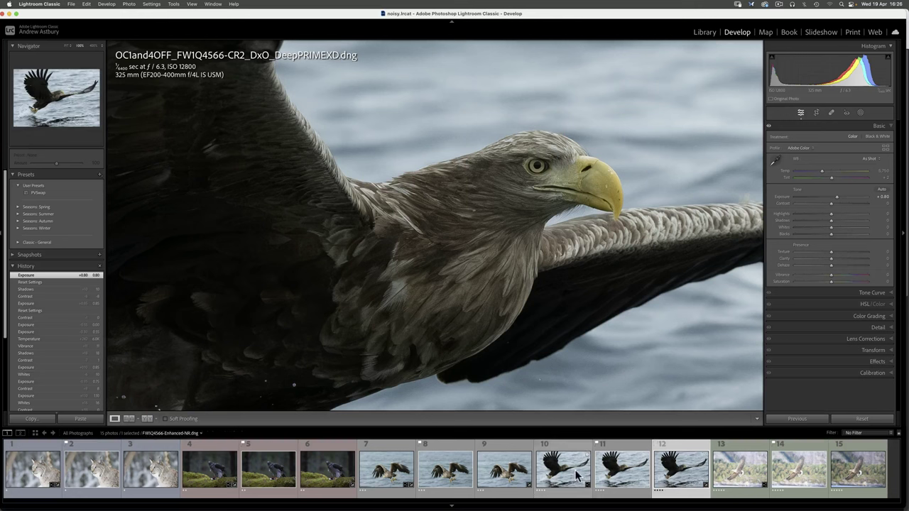
# Place FW1Q4566-Enhanced-NR in the reference pane and frame both panes on the eagle's head
pyautogui.click(129, 419)
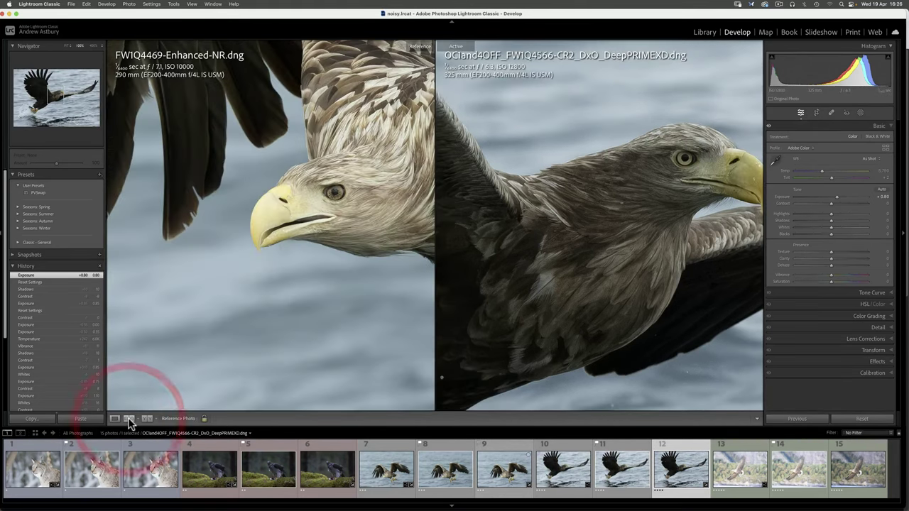
pyautogui.click(554, 474)
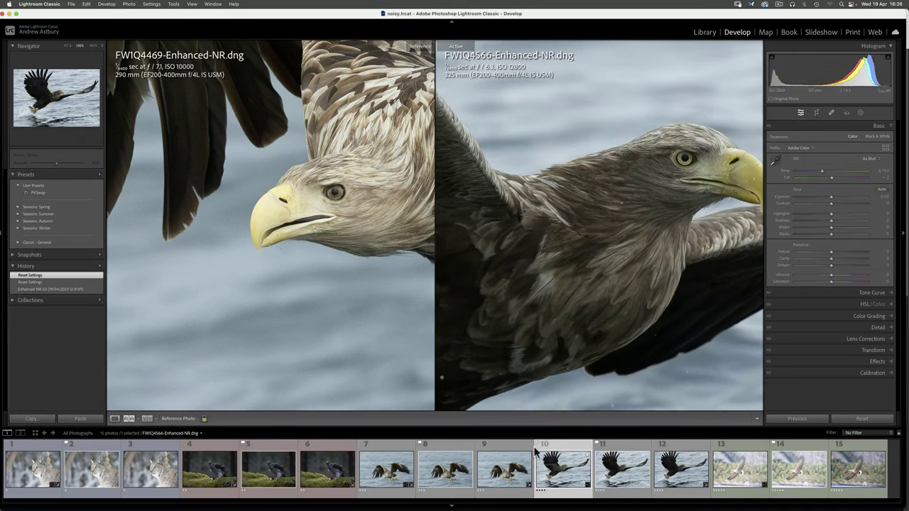
pyautogui.moveTo(553, 471); pyautogui.dragTo(298, 223)
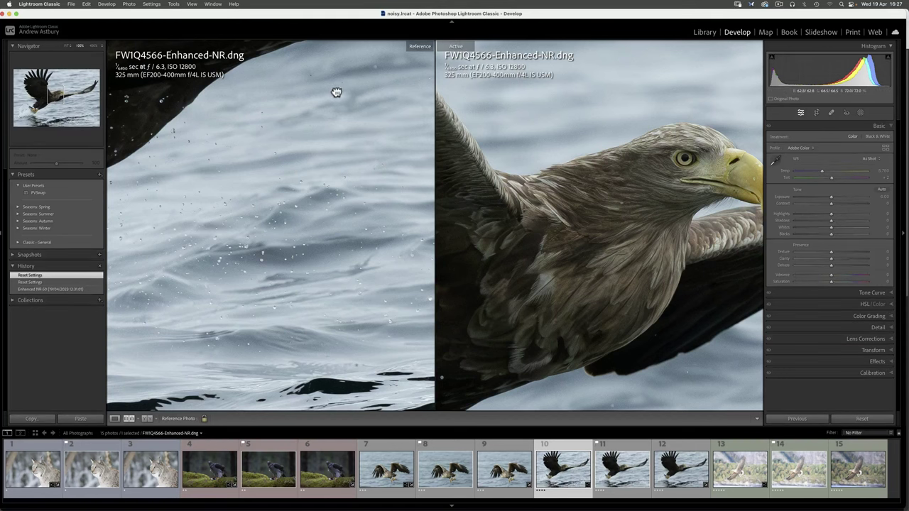
pyautogui.moveTo(337, 92); pyautogui.dragTo(197, 424)
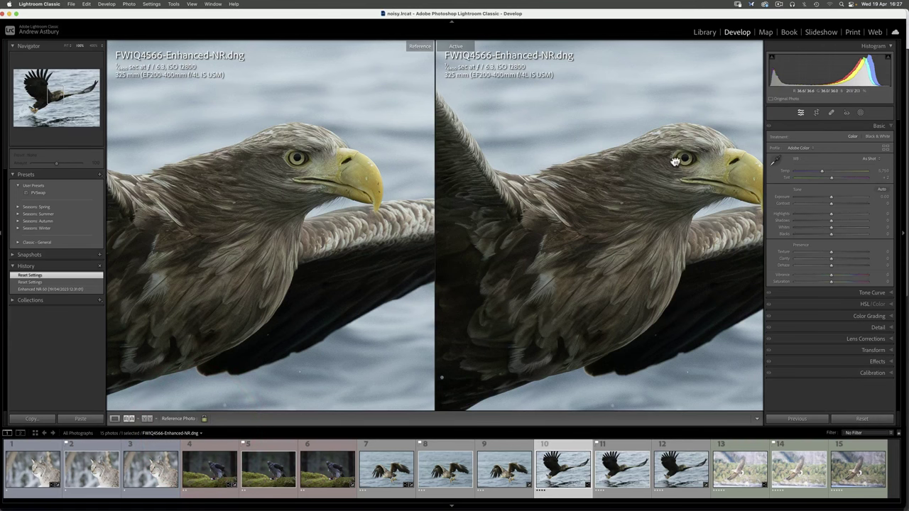
pyautogui.moveTo(643, 183); pyautogui.dragTo(615, 177)
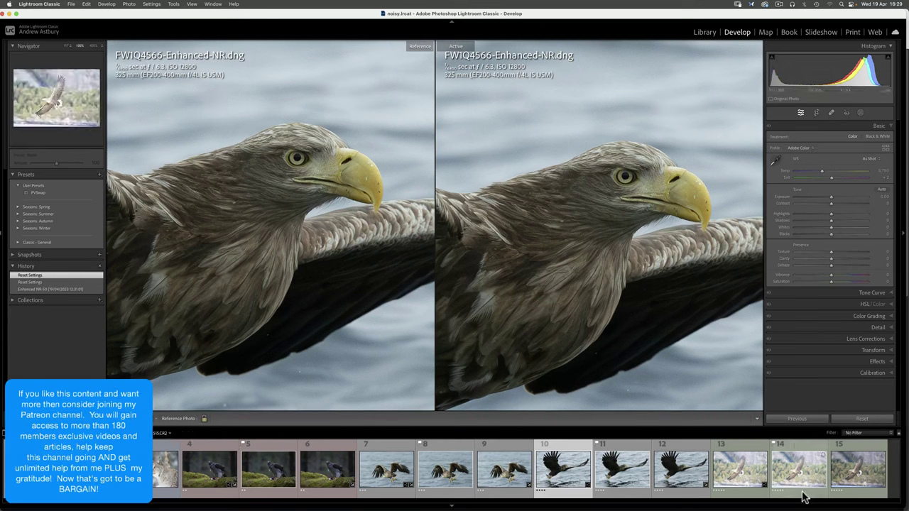
# Load _V7I4515.CR2 in Loupe view, zoom in and back out, and expand the Detail panel
pyautogui.click(794, 470)
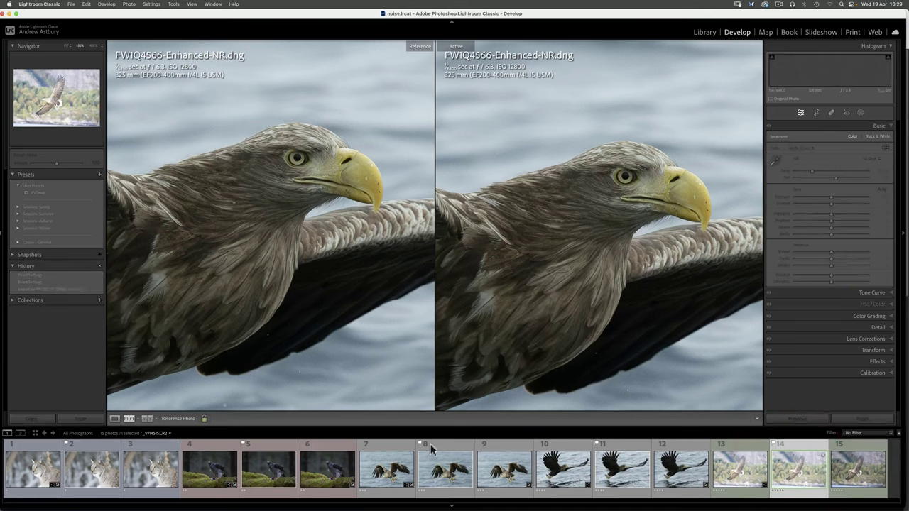
pyautogui.click(114, 419)
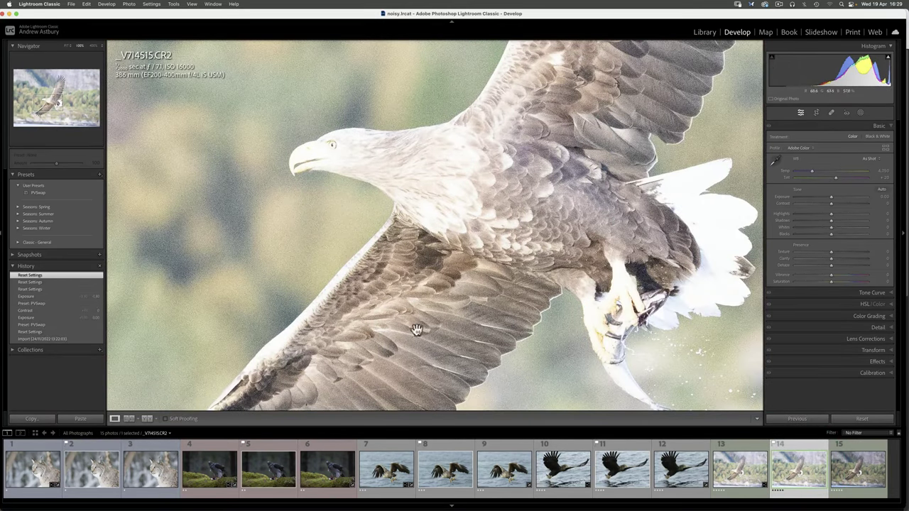
pyautogui.click(451, 194)
pyautogui.click(452, 194)
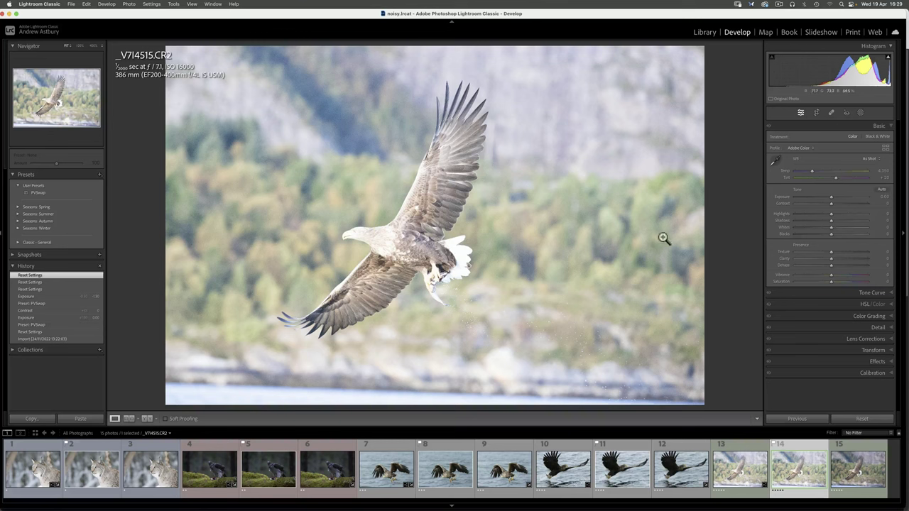
pyautogui.click(878, 328)
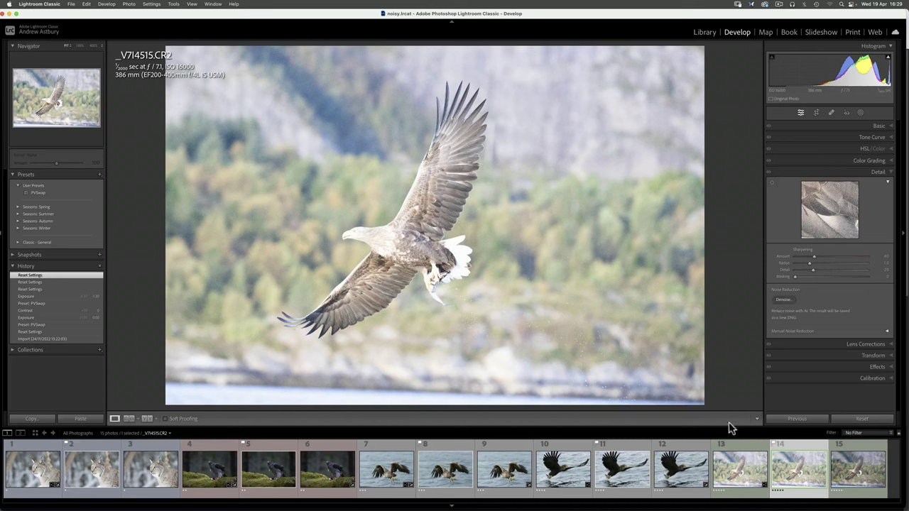
# Compare the flying eagle's raw, Enhanced-NR and DxO versions at 1:1, then zoom back to the whole frame
pyautogui.click(737, 467)
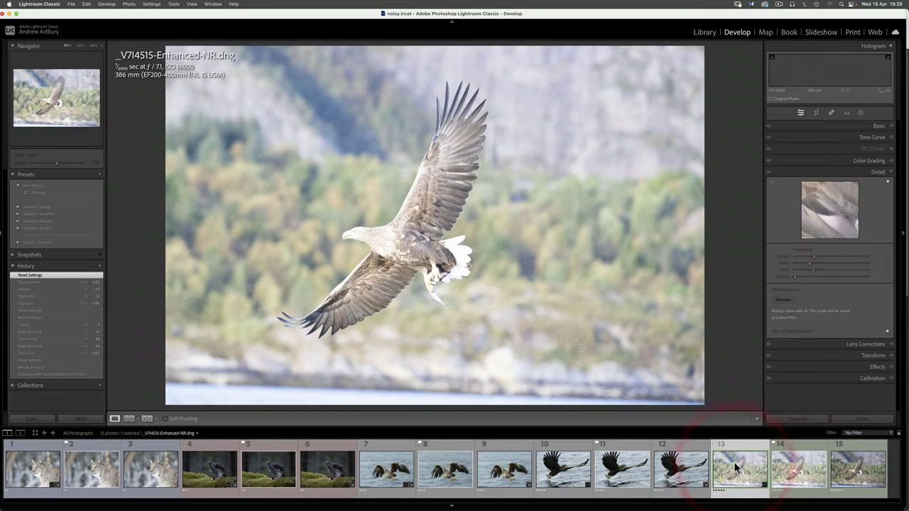
pyautogui.click(398, 228)
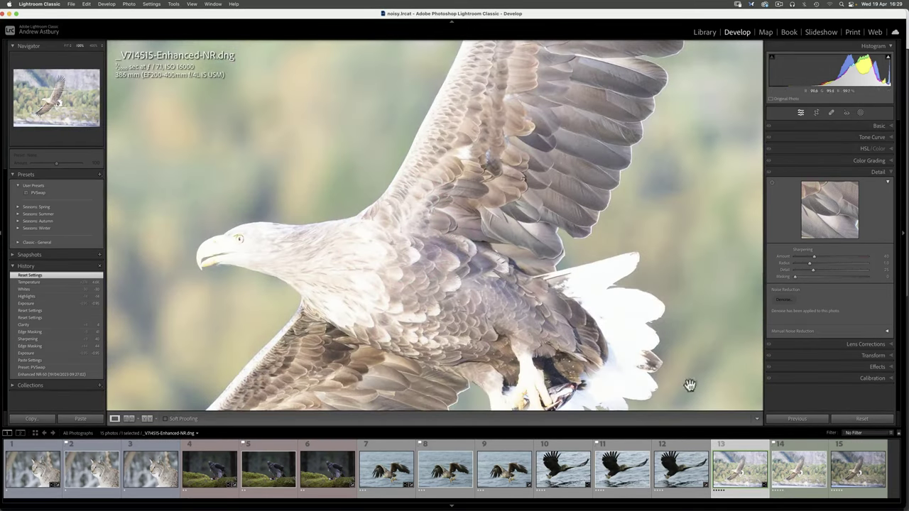
pyautogui.click(795, 476)
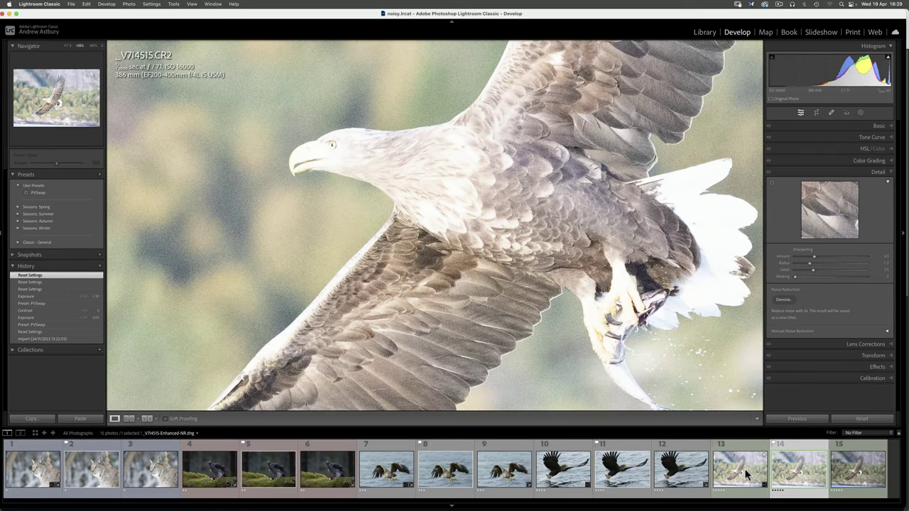
pyautogui.click(744, 474)
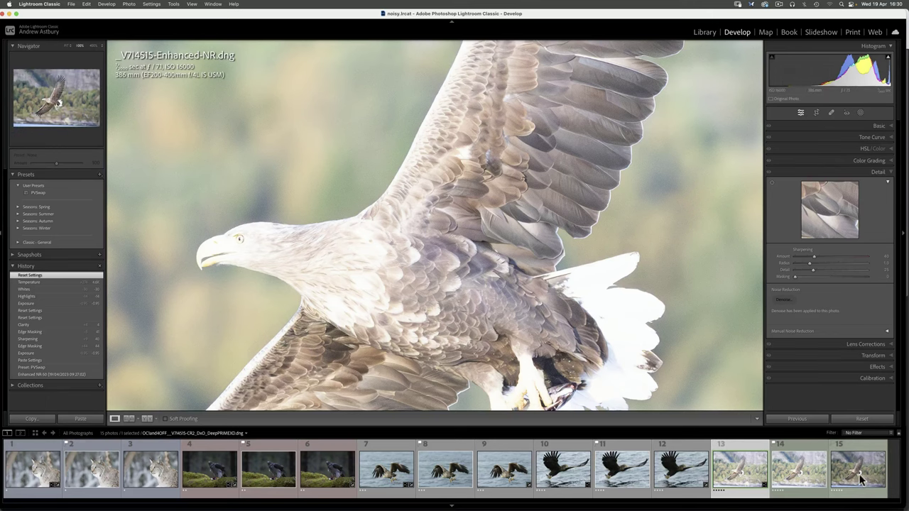
pyautogui.click(855, 470)
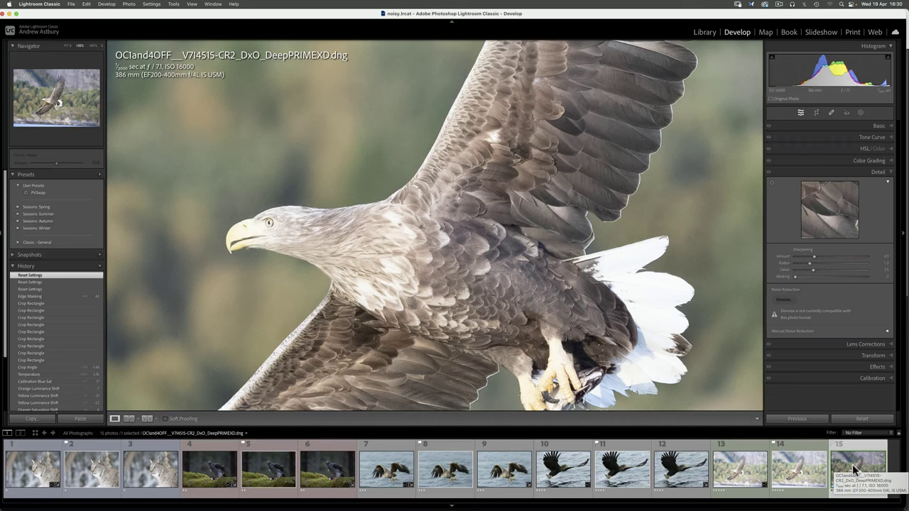
pyautogui.click(444, 271)
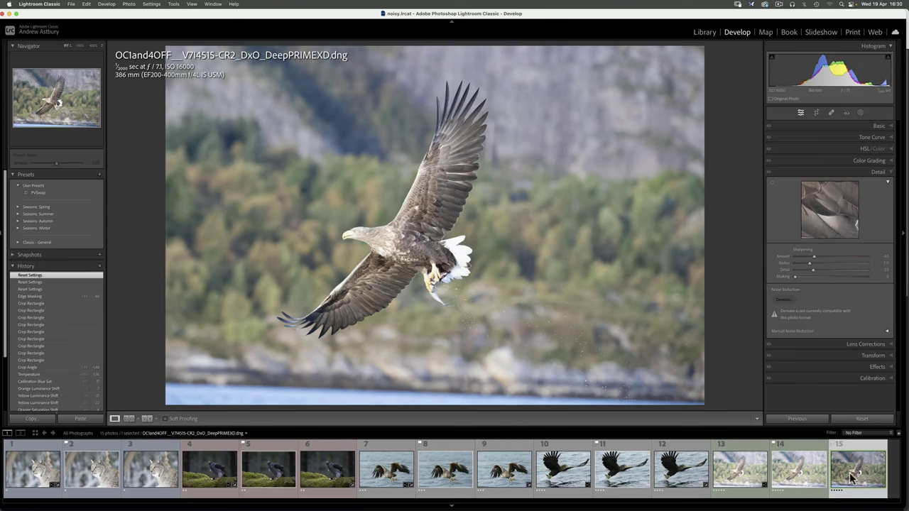
# Lower the Enhanced-NR flying eagle's exposure to −0.60 in the Basic panel
pyautogui.click(739, 475)
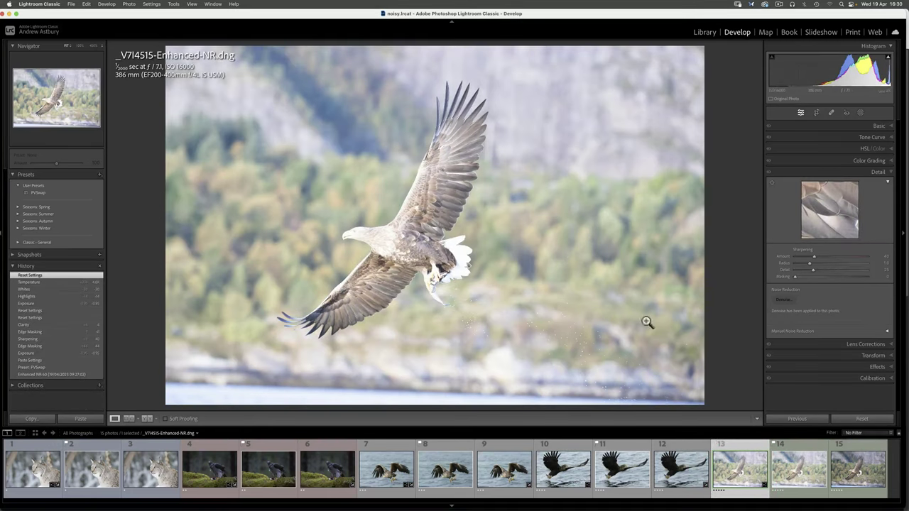
pyautogui.click(892, 128)
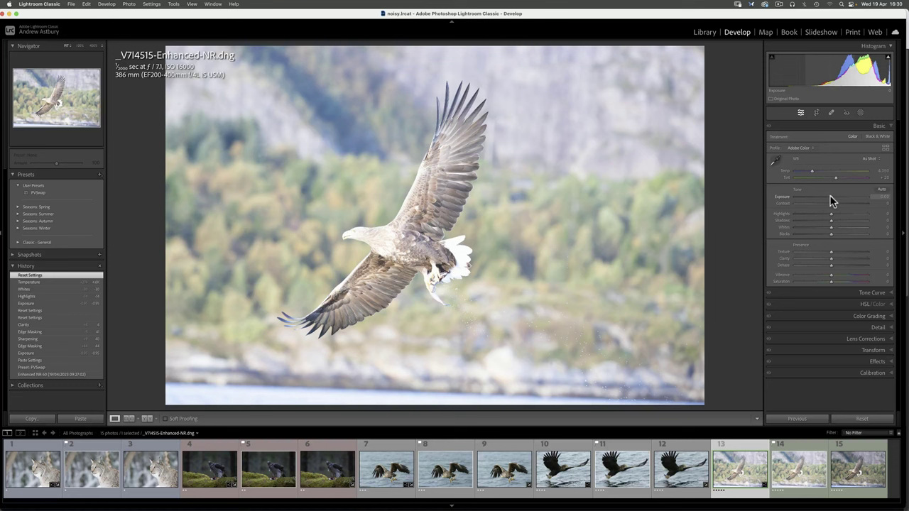
pyautogui.moveTo(833, 201); pyautogui.dragTo(826, 198)
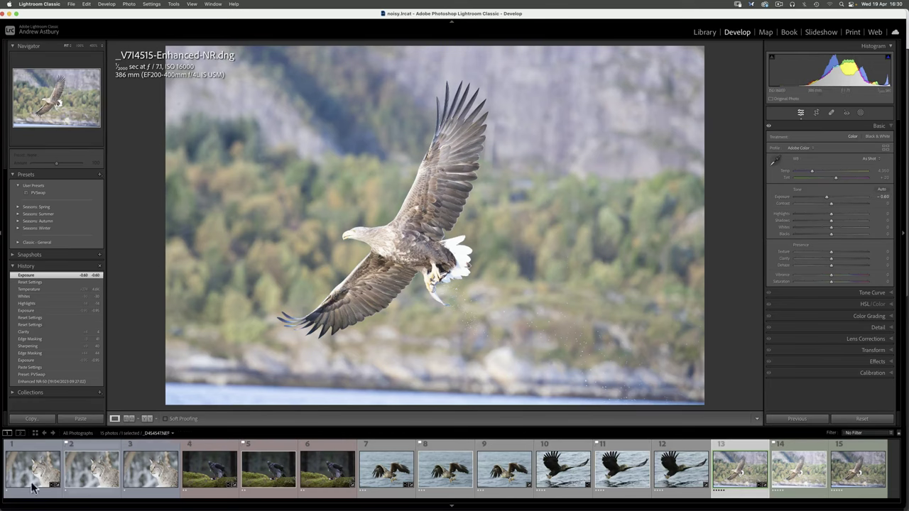
# Set the DxO flying eagle as the side-by-side reference, panned to the talons and fish
pyautogui.click(130, 421)
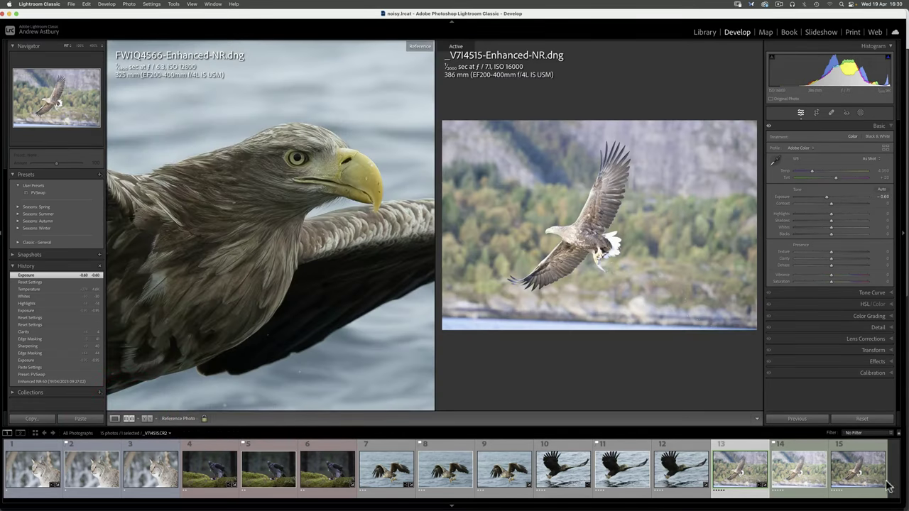
pyautogui.click(860, 472)
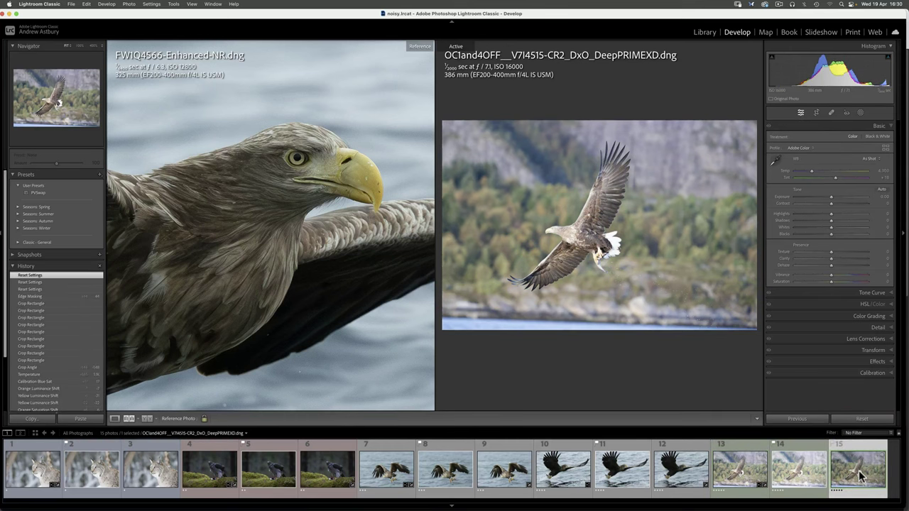
pyautogui.moveTo(860, 476); pyautogui.dragTo(264, 179)
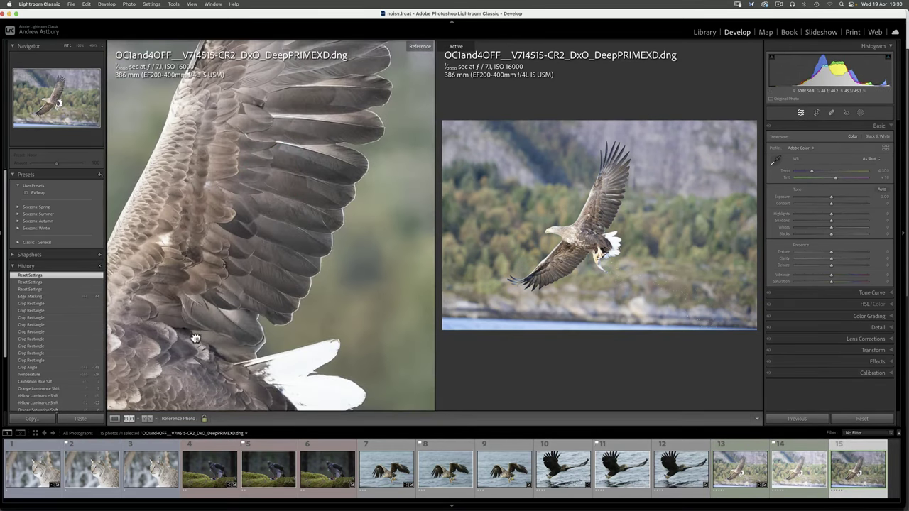
pyautogui.moveTo(195, 339); pyautogui.dragTo(376, 187)
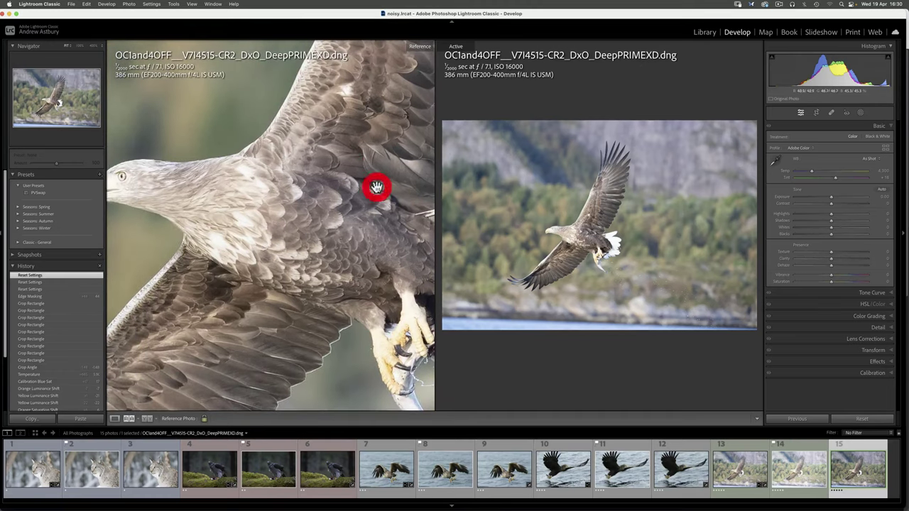
pyautogui.moveTo(291, 216); pyautogui.dragTo(252, 147)
# Select the Enhanced-NR eagle, pan to its talons, and drop its exposure to −1.95
pyautogui.click(733, 473)
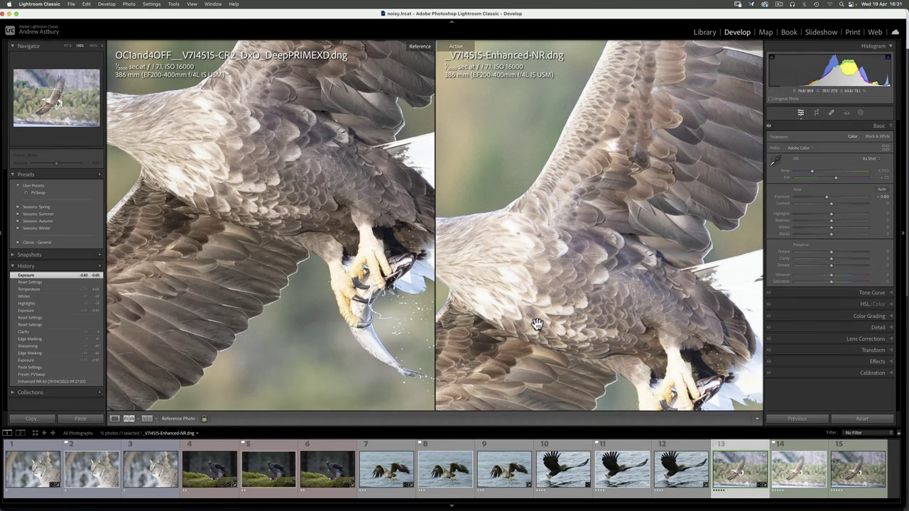
pyautogui.moveTo(532, 322); pyautogui.dragTo(538, 223)
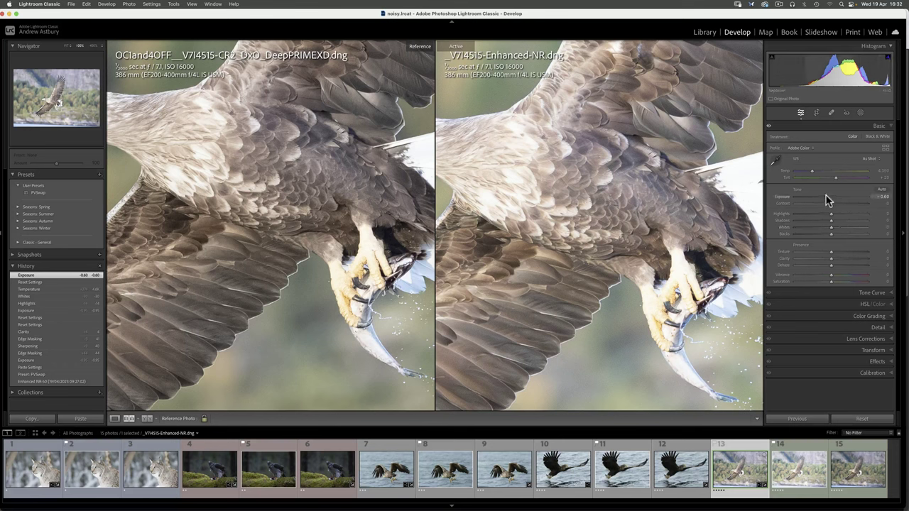
pyautogui.moveTo(826, 196); pyautogui.dragTo(817, 197)
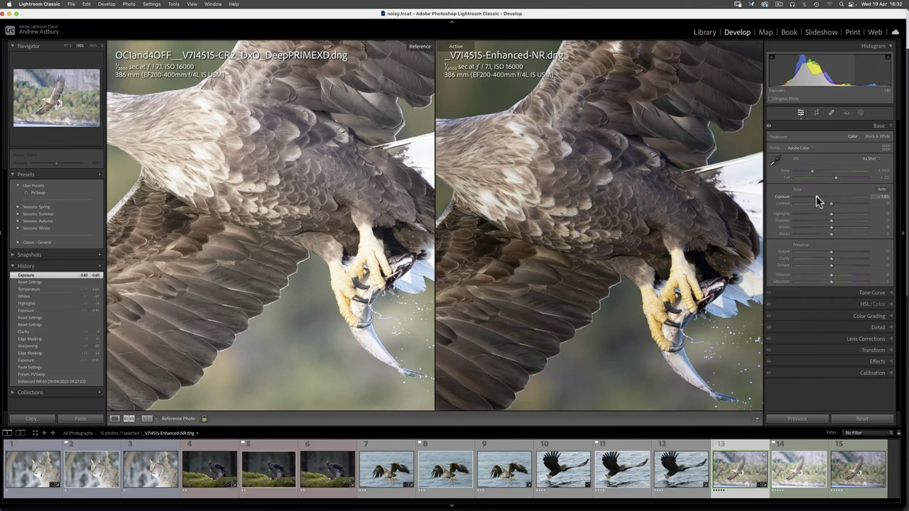
pyautogui.moveTo(816, 195); pyautogui.dragTo(815, 196)
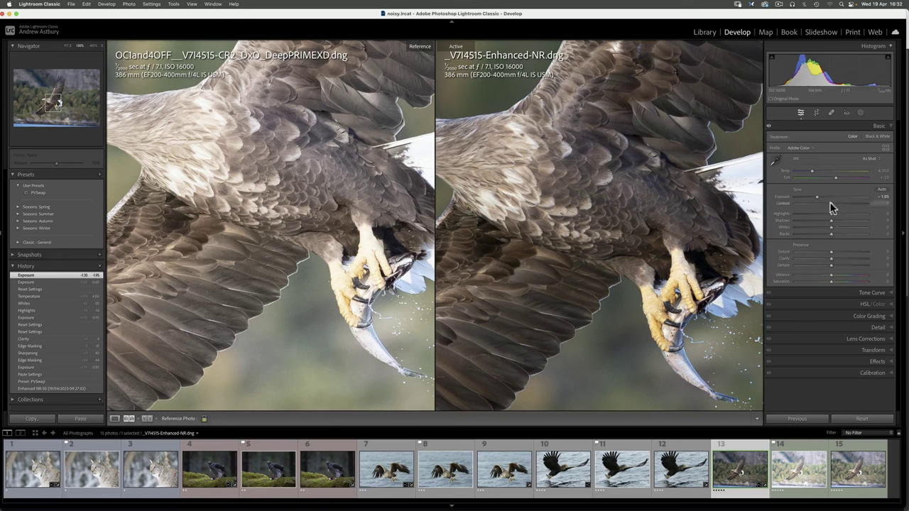
# Reduce contrast, raise Whites to +6, warm the temperature to match the reference, and fit the view
pyautogui.moveTo(831, 206); pyautogui.dragTo(817, 205)
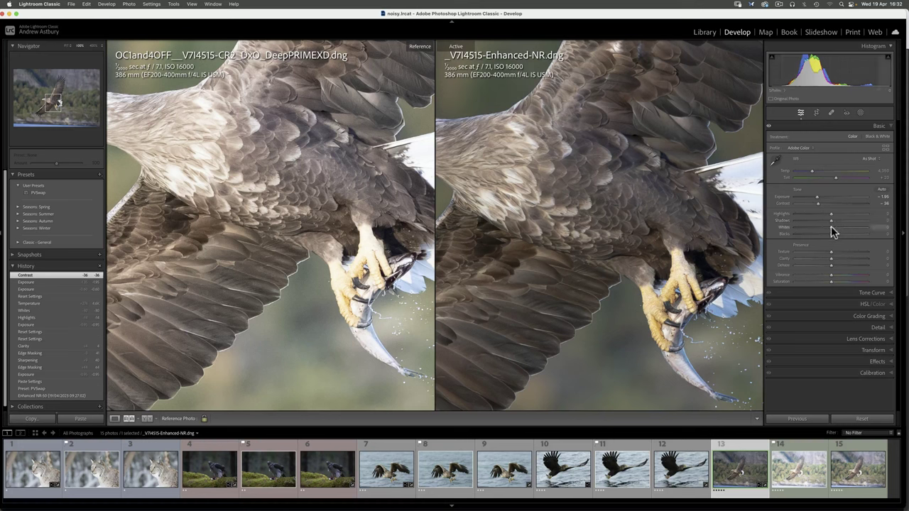
pyautogui.moveTo(833, 227); pyautogui.dragTo(834, 223)
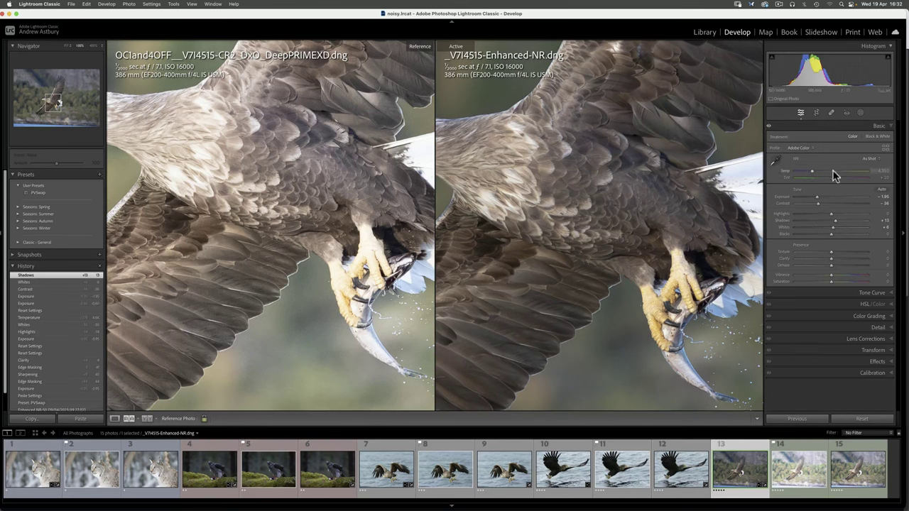
pyautogui.moveTo(814, 173); pyautogui.dragTo(815, 173)
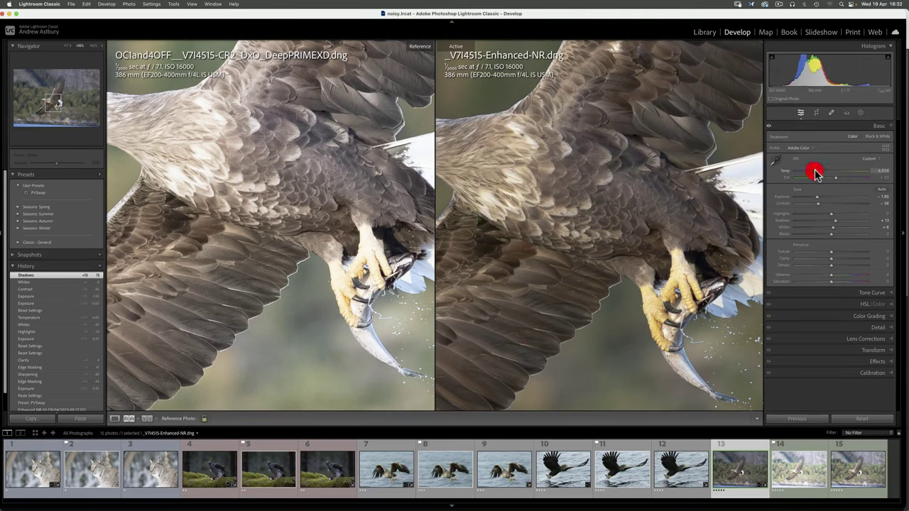
pyautogui.click(625, 184)
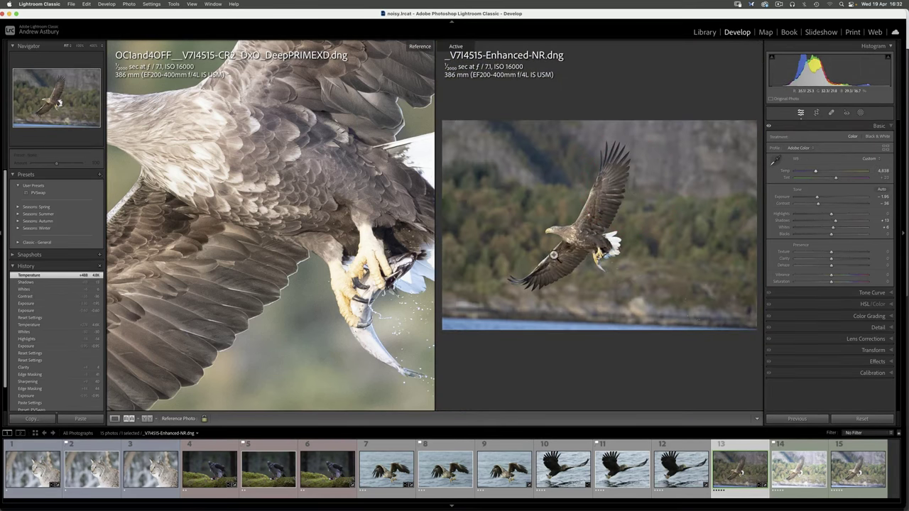
# Zoom the active photo to 1:1 and drag _V7I4515-Enhanced-NR.dng into the Reference pane
pyautogui.click(558, 232)
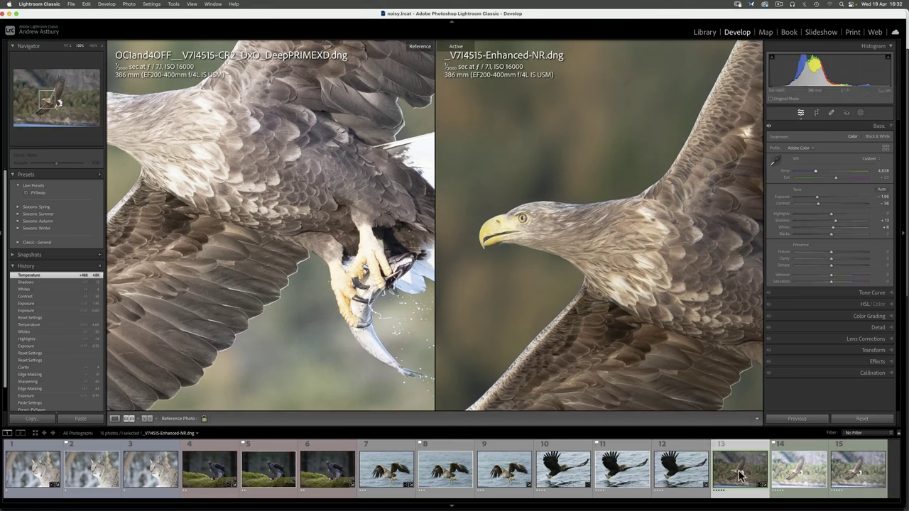
pyautogui.moveTo(739, 476); pyautogui.dragTo(318, 226)
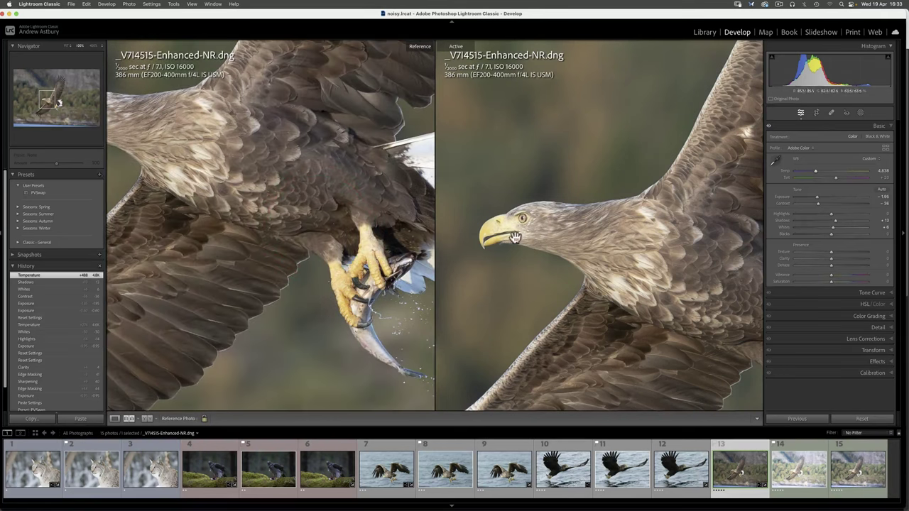
# Make the DxO DeepPRIME XD photo the active image, then darken its exposure and set contrast to -31
pyautogui.click(856, 474)
pyautogui.moveTo(856, 473); pyautogui.dragTo(637, 270)
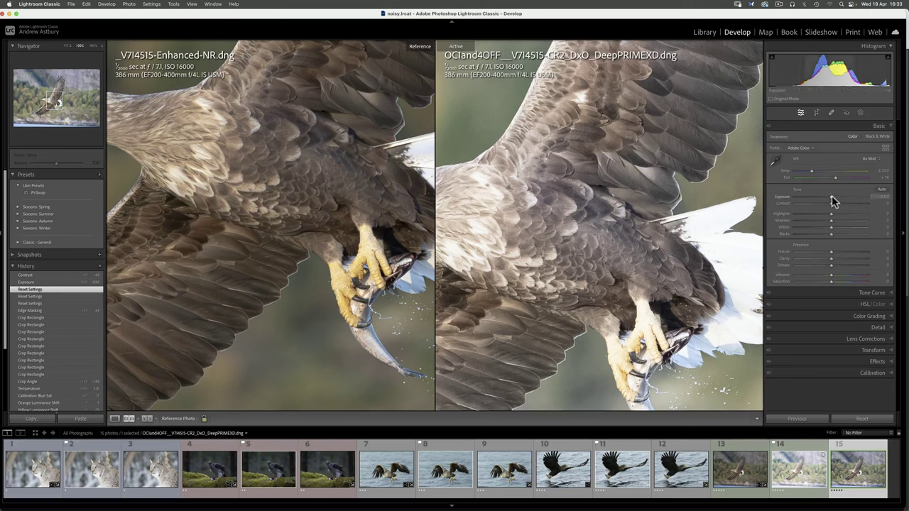
pyautogui.moveTo(832, 195); pyautogui.dragTo(824, 195)
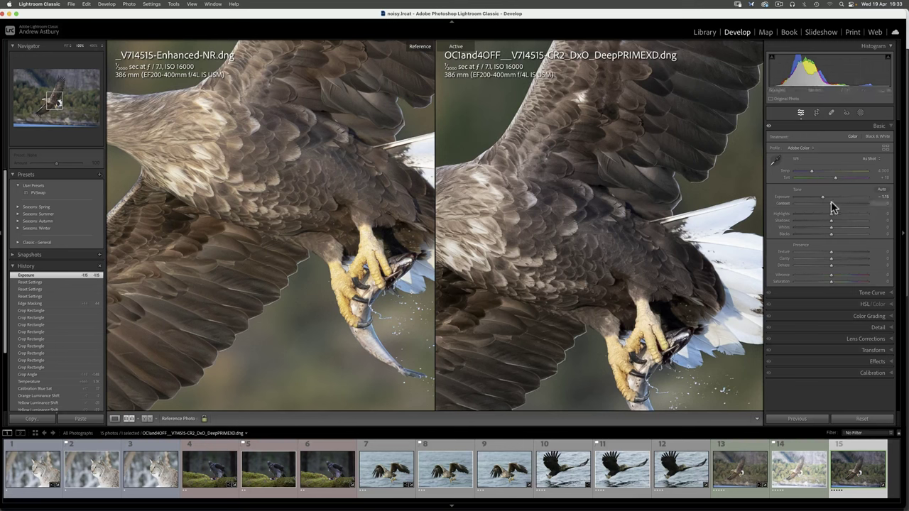
pyautogui.moveTo(831, 201); pyautogui.dragTo(819, 203)
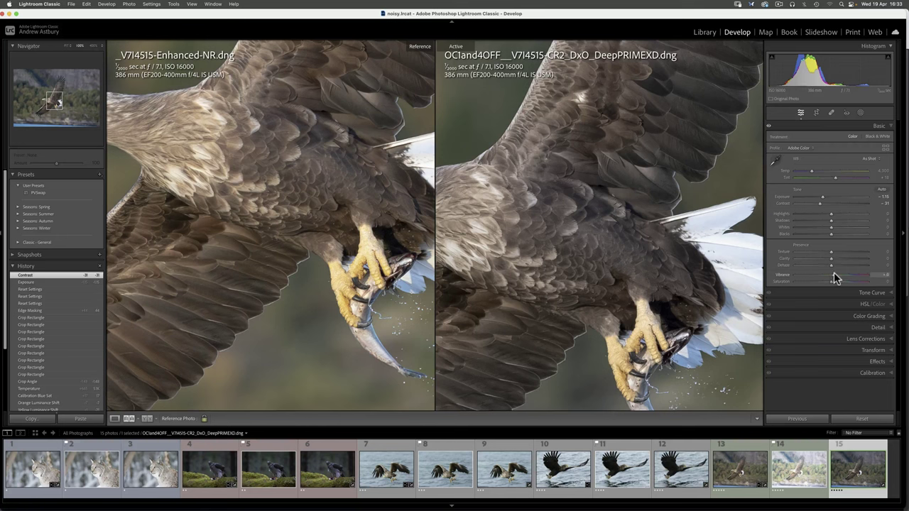
# Raise vibrance to +9 and warm the DxO photo's temperature to 4,664
pyautogui.moveTo(835, 278); pyautogui.dragTo(835, 284)
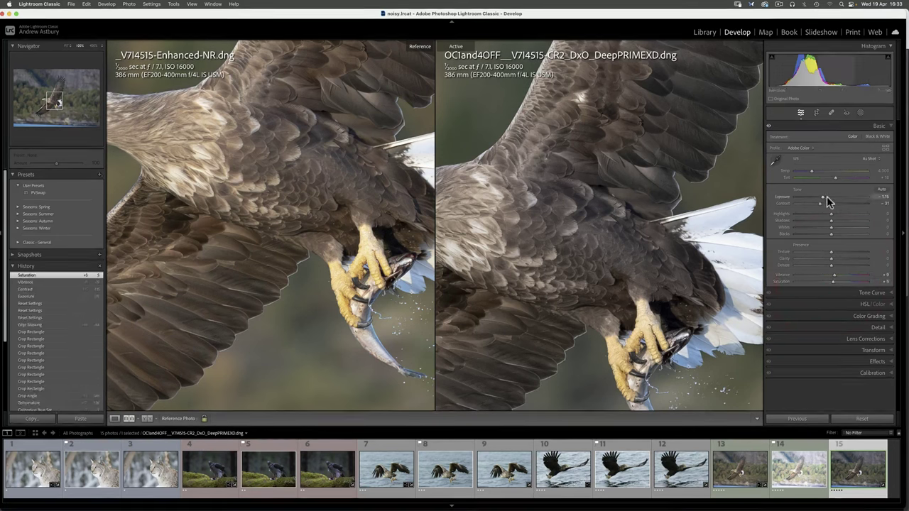
pyautogui.moveTo(549, 237); pyautogui.dragTo(607, 208)
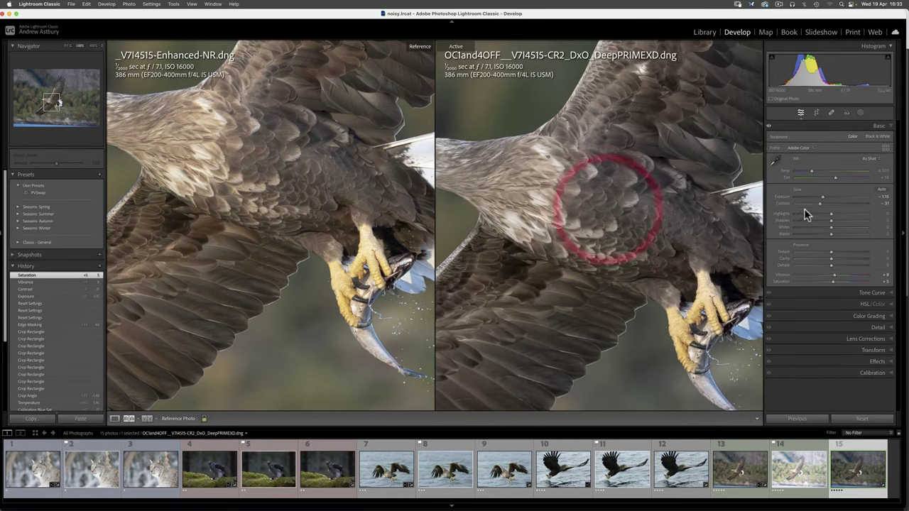
pyautogui.moveTo(811, 170); pyautogui.dragTo(823, 196)
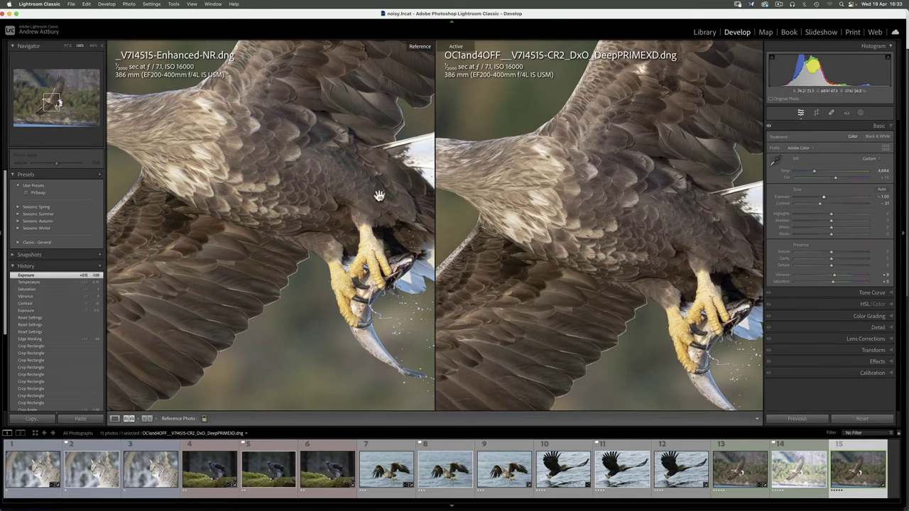
# Pan the active DxO view, then the Enhanced-NR reference, so both show the eagle's head
pyautogui.moveTo(489, 151); pyautogui.dragTo(627, 222)
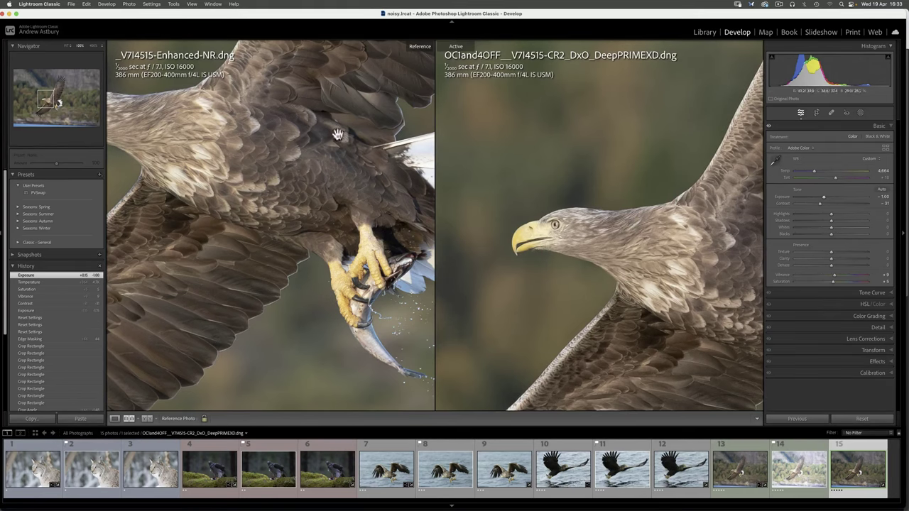
pyautogui.moveTo(135, 127); pyautogui.dragTo(320, 210)
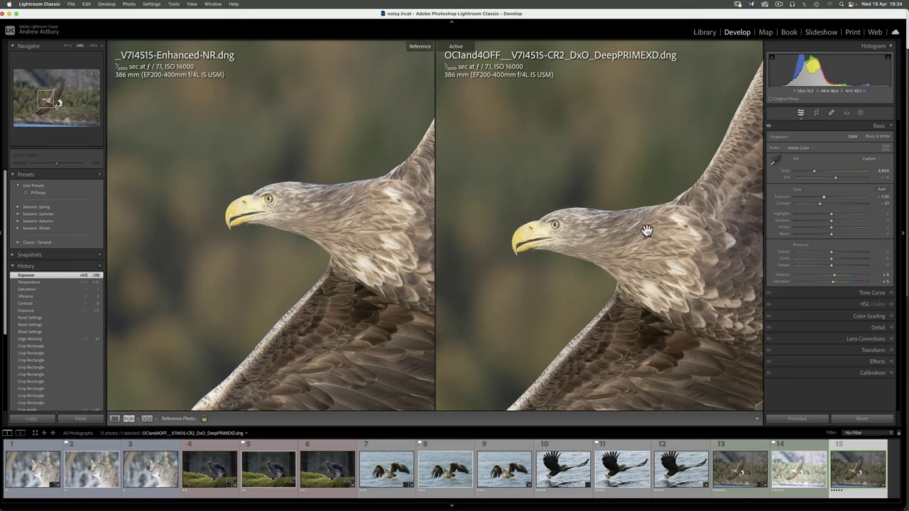
# Collapse the left panels, right adjustment panels and filmstrip so both eagle photos fill the screen
pyautogui.click(3, 236)
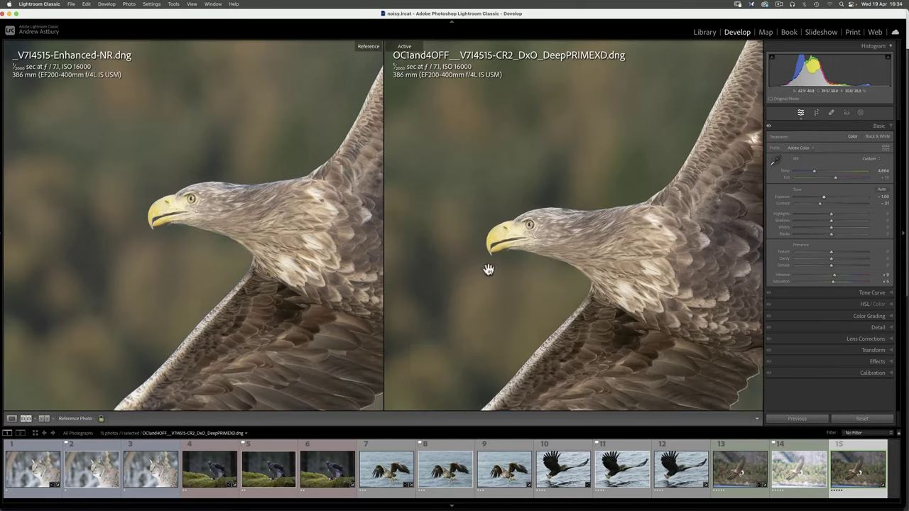
pyautogui.click(904, 236)
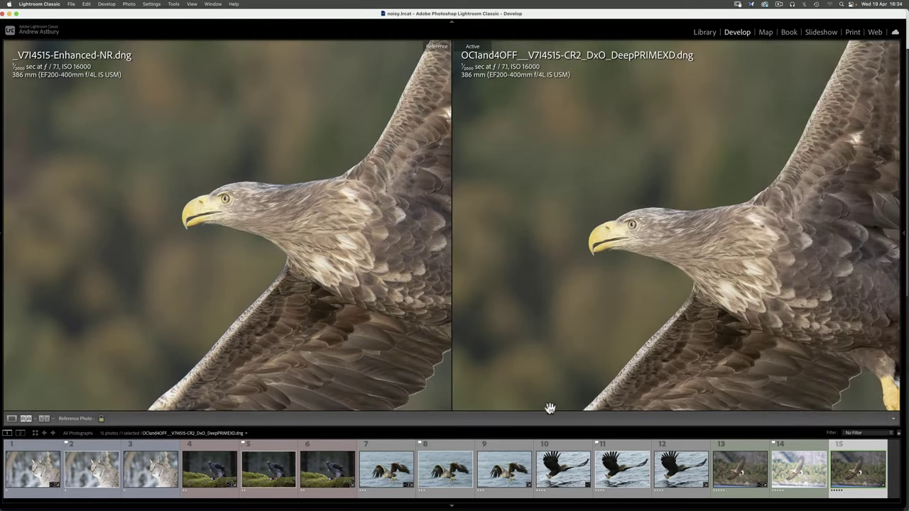
pyautogui.click(452, 505)
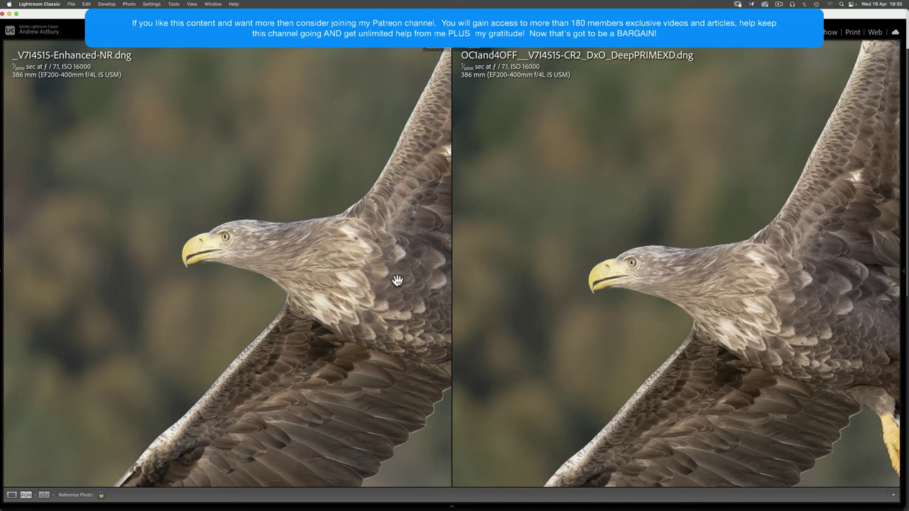
# Shift the left Enhanced-NR eagle into line with the DxO view, then return from Firefox to Lightroom Classic
pyautogui.moveTo(397, 279); pyautogui.dragTo(344, 275)
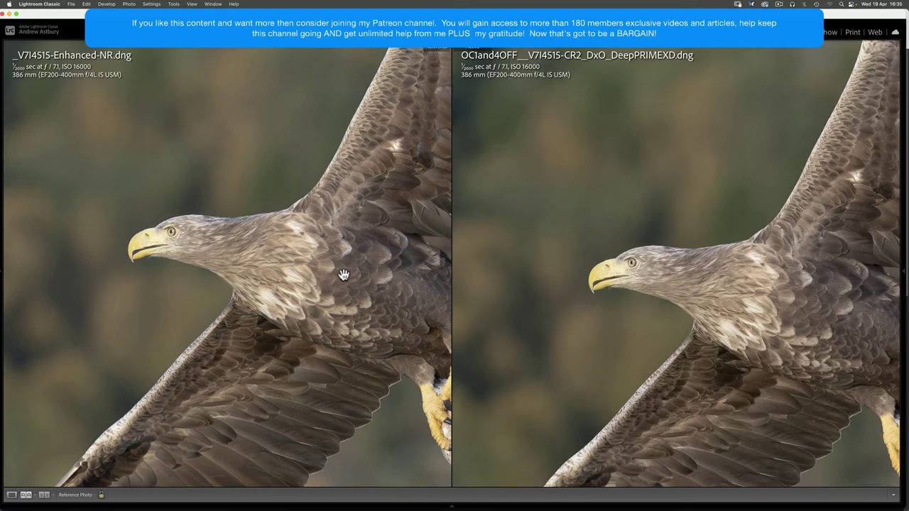
pyautogui.moveTo(503, 499)
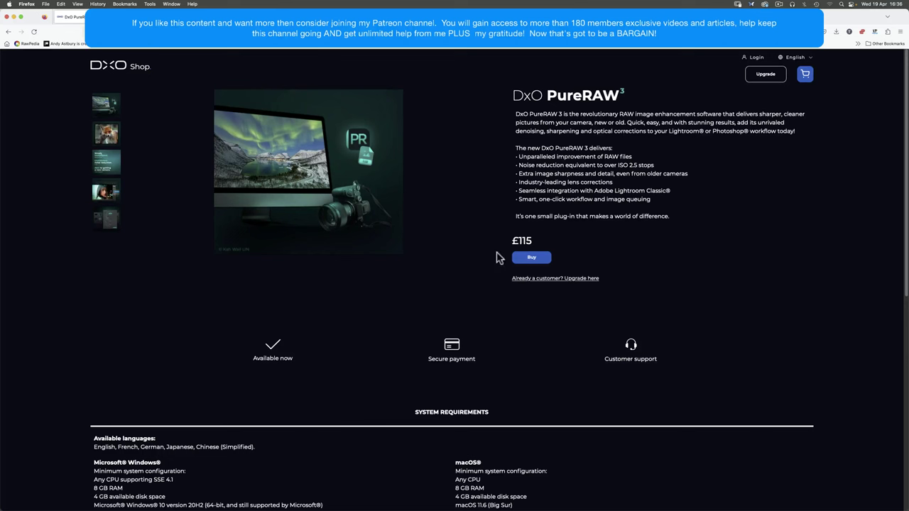
pyautogui.moveTo(436, 508)
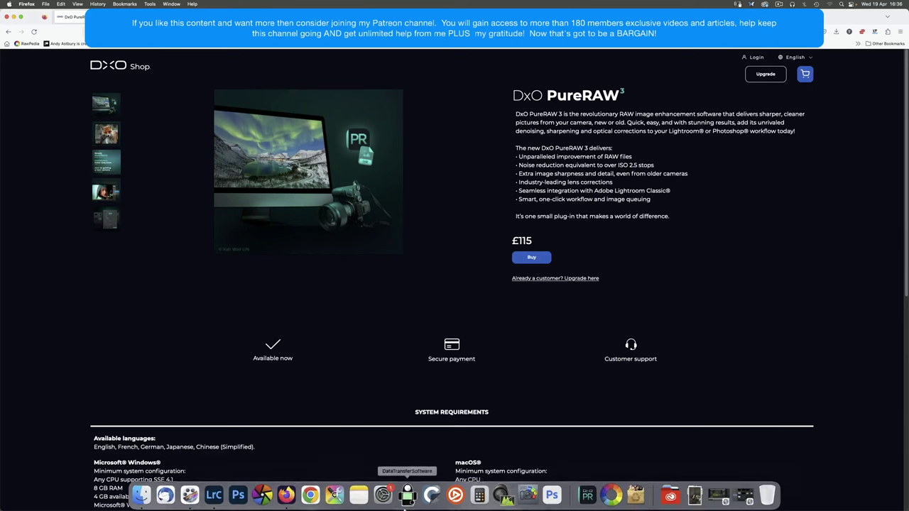
pyautogui.click(216, 497)
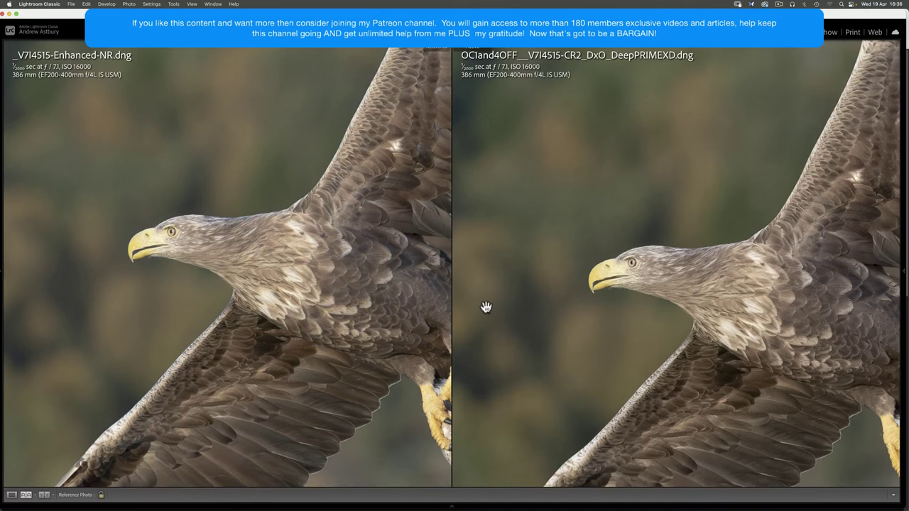